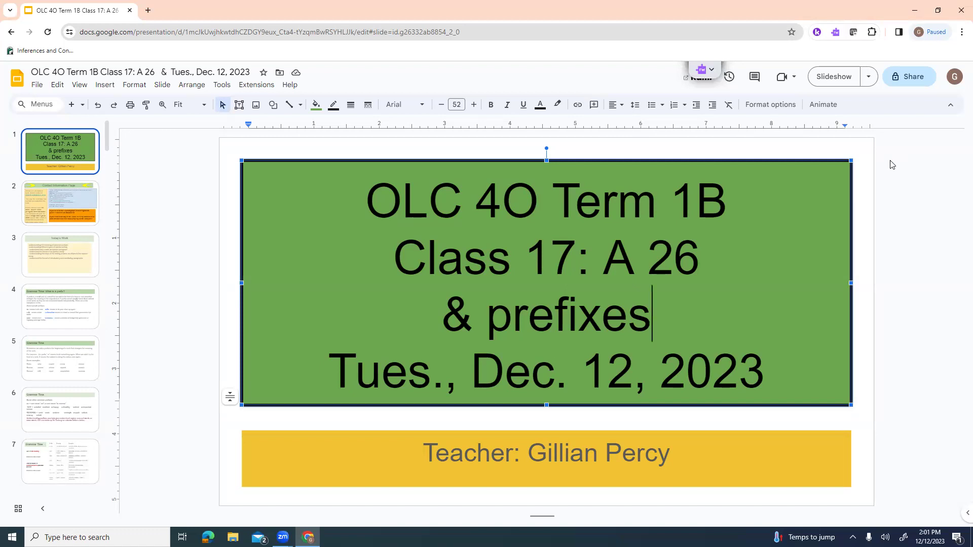
# Step: Open slide 2, the Contact Information Page
pyautogui.click(57, 205)
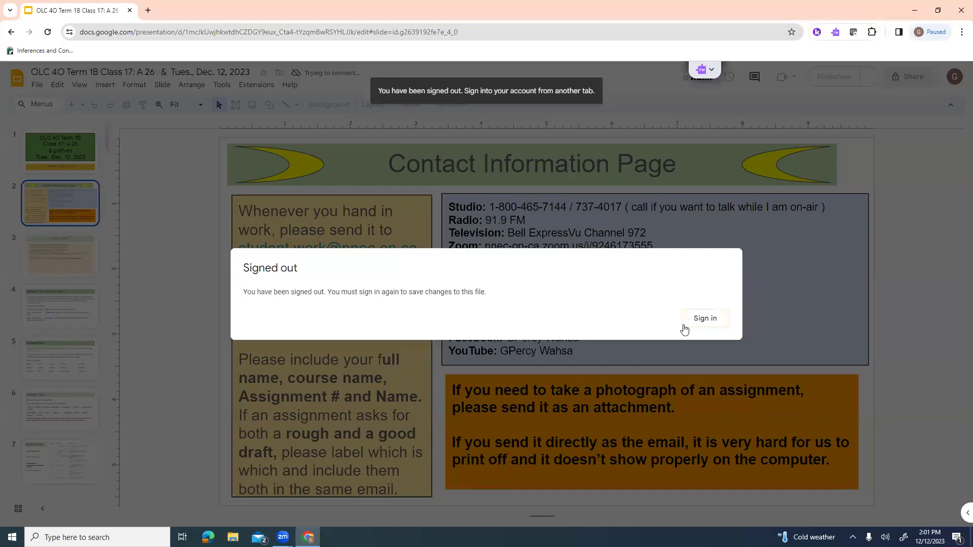
# Step: Sign back in to the Google account with its password so the presentation is editable again
pyautogui.click(694, 319)
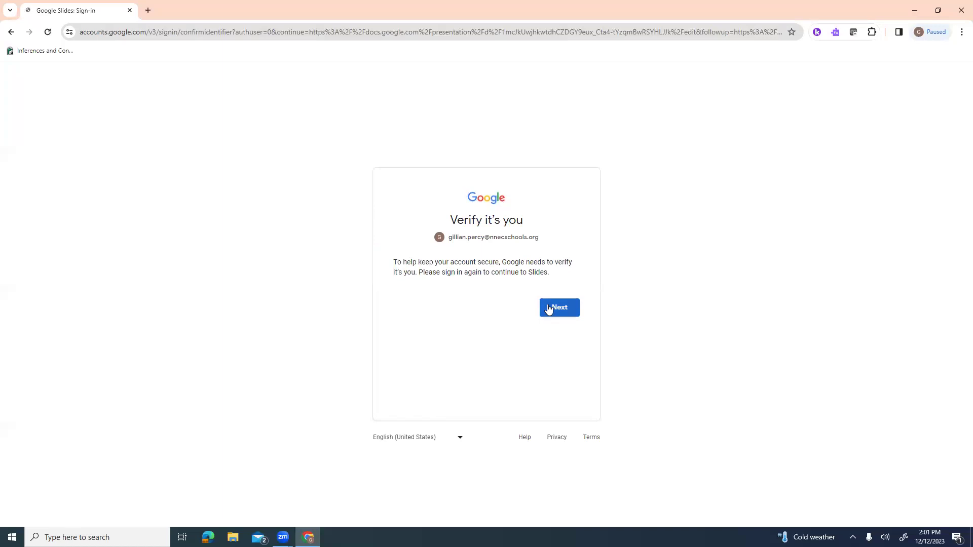
pyautogui.click(551, 308)
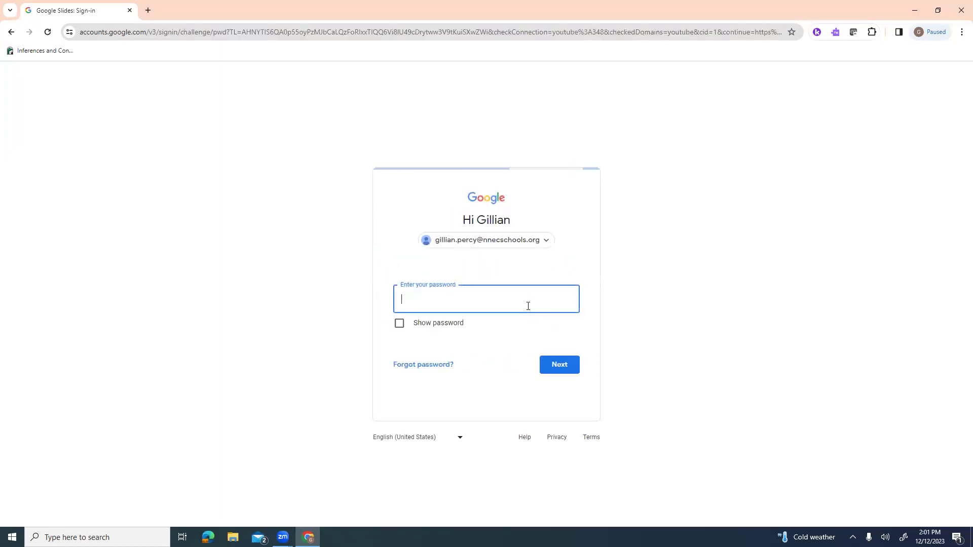
pyautogui.write('•••')
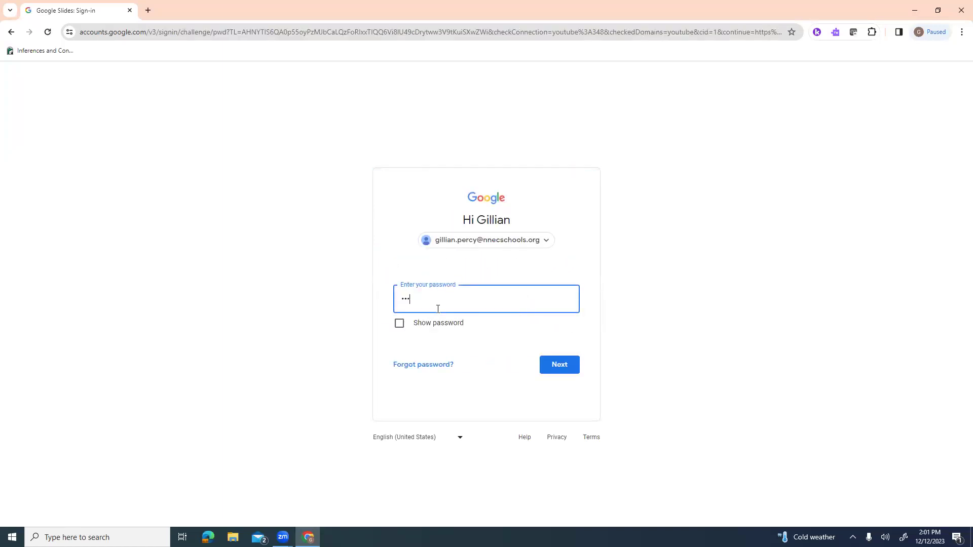
pyautogui.write('•••••••')
pyautogui.click(565, 367)
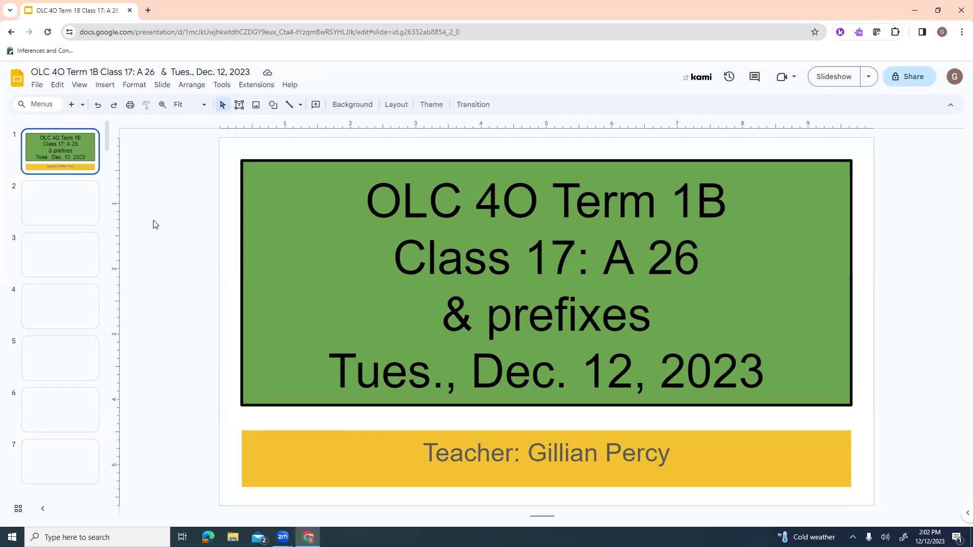
# Step: Revisit the Contact Information Page, then open slide 3, Today's Work, with the six learning goals
pyautogui.click(86, 212)
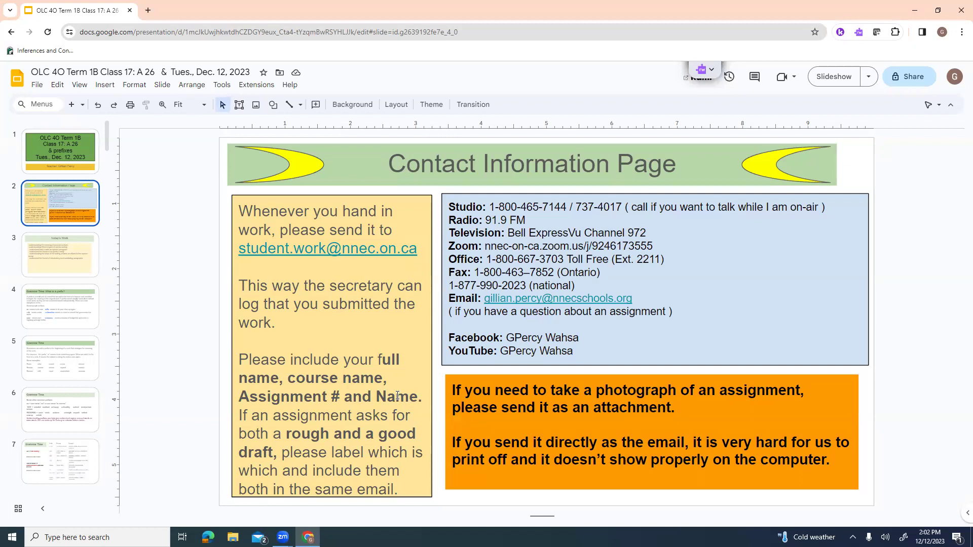
pyautogui.click(80, 247)
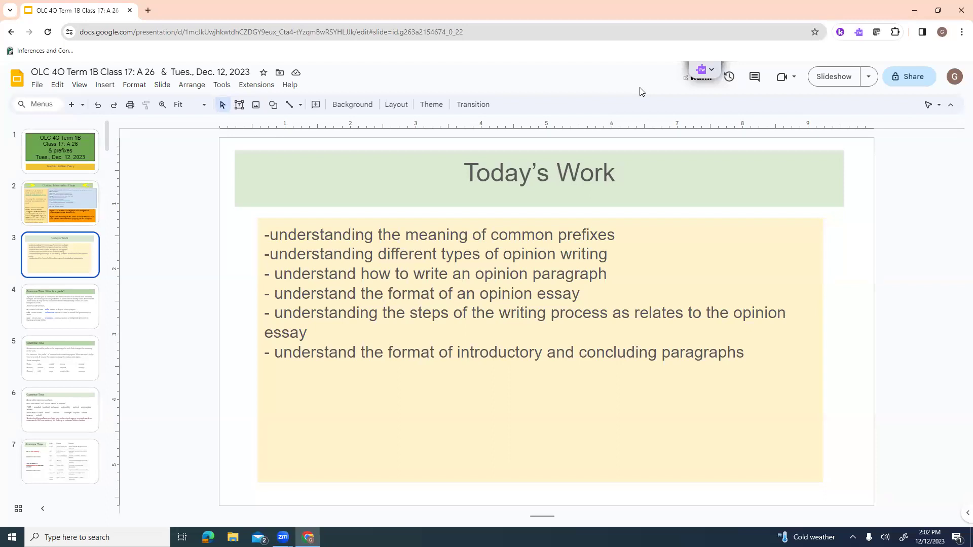
# Step: View slide 4 on what a prefix is, then slide 5 with re- verbs like redo and refill
pyautogui.click(71, 308)
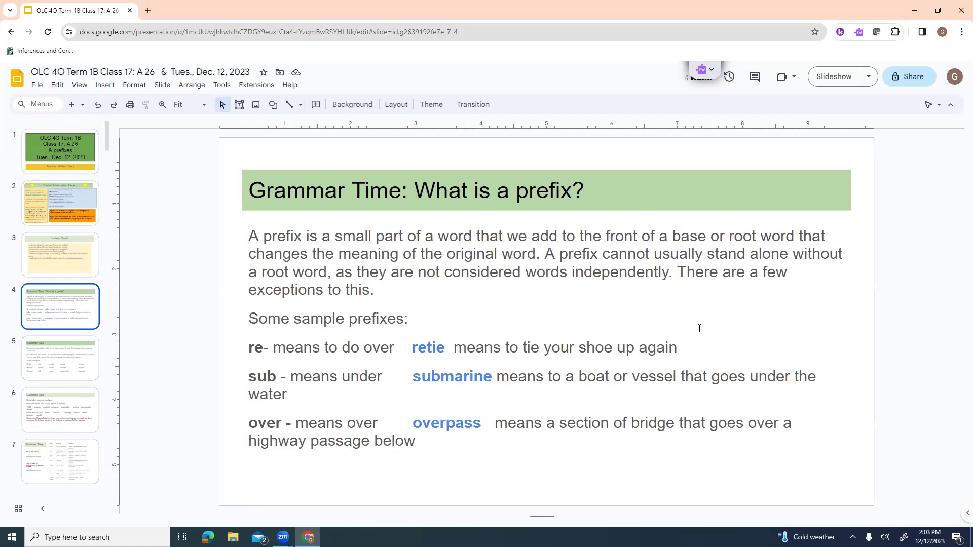
pyautogui.click(79, 372)
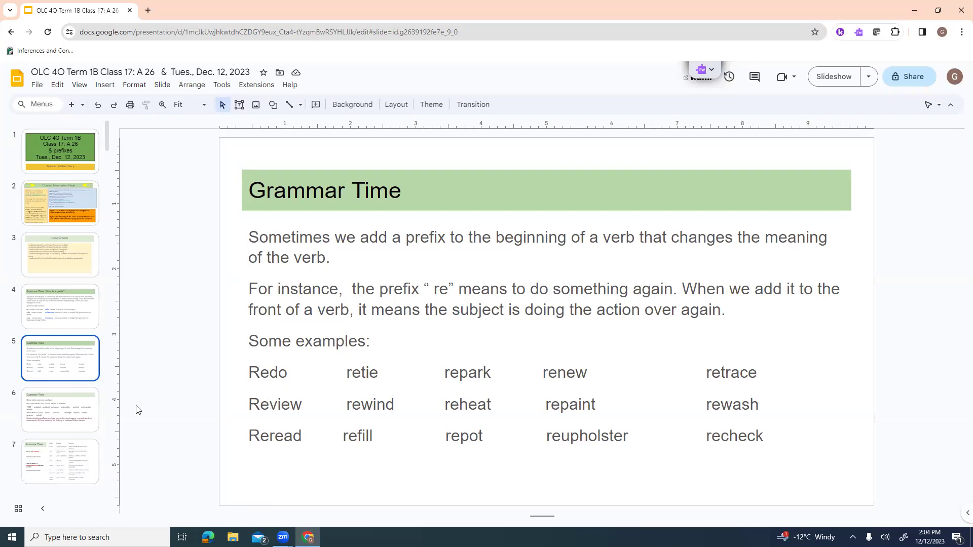
# Step: Open slide 6 explaining the un- prefix with its 'not' and 'reverse' examples
pyautogui.click(96, 404)
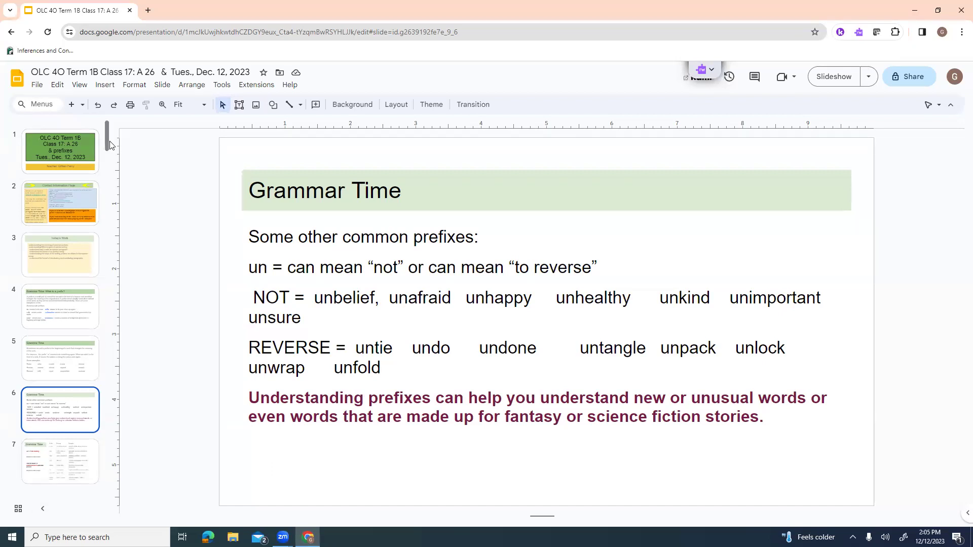
pyautogui.scroll(-4, 61, 304)
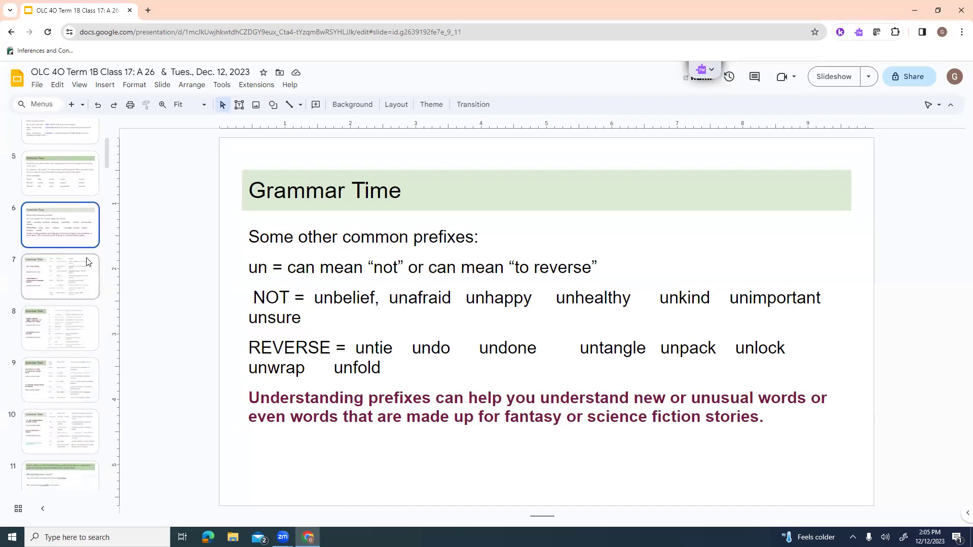
# Step: Open slide 7 with the prefix meanings table and the anti-military and contraindicated sentences
pyautogui.click(87, 261)
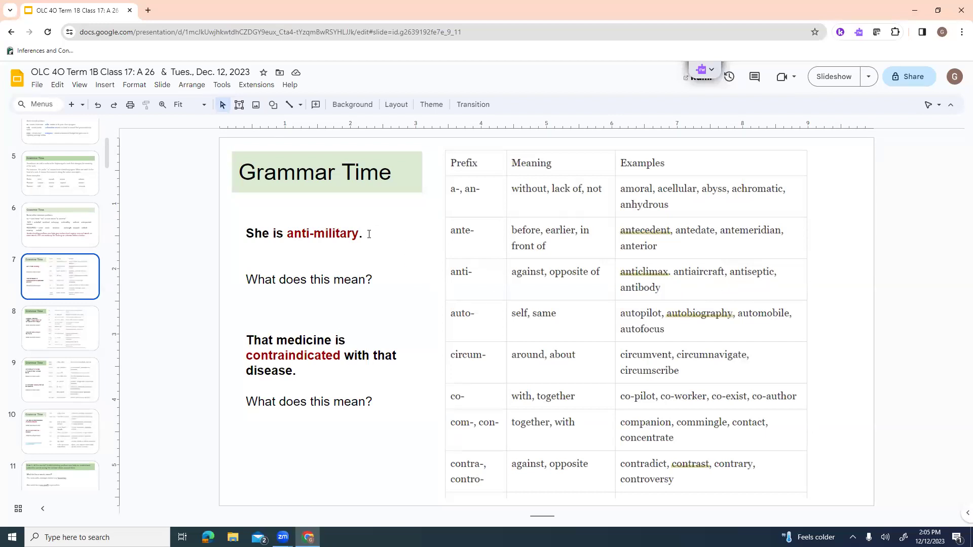
# Step: Answer the first question with 'They are against the millitary.' and move to slide 8
pyautogui.click(378, 278)
pyautogui.press('Return')
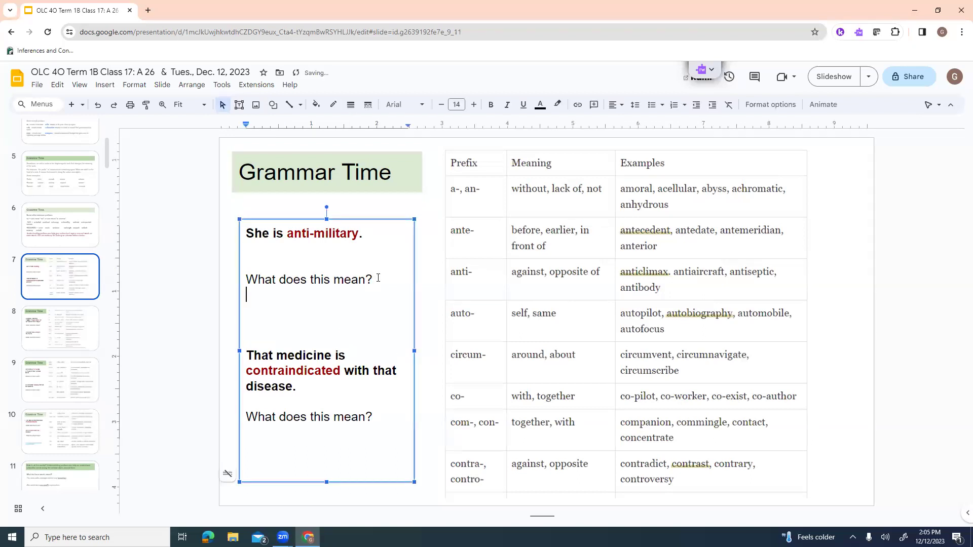
pyautogui.write('They are against the mil')
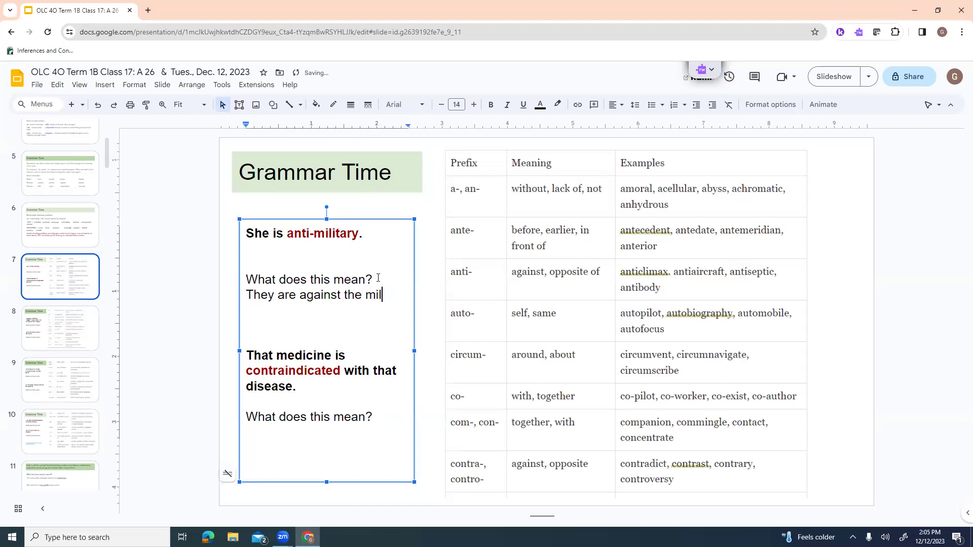
pyautogui.write('litary.')
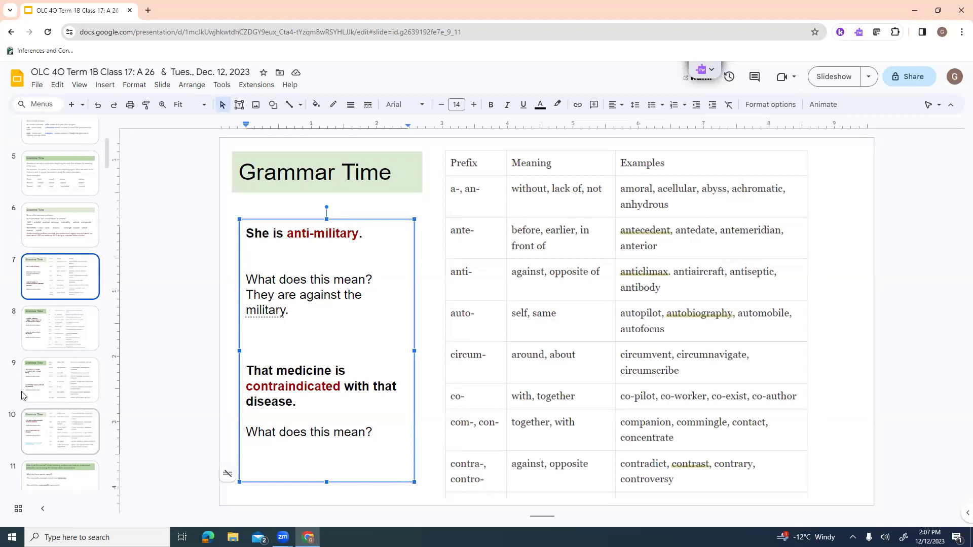
pyautogui.click(49, 348)
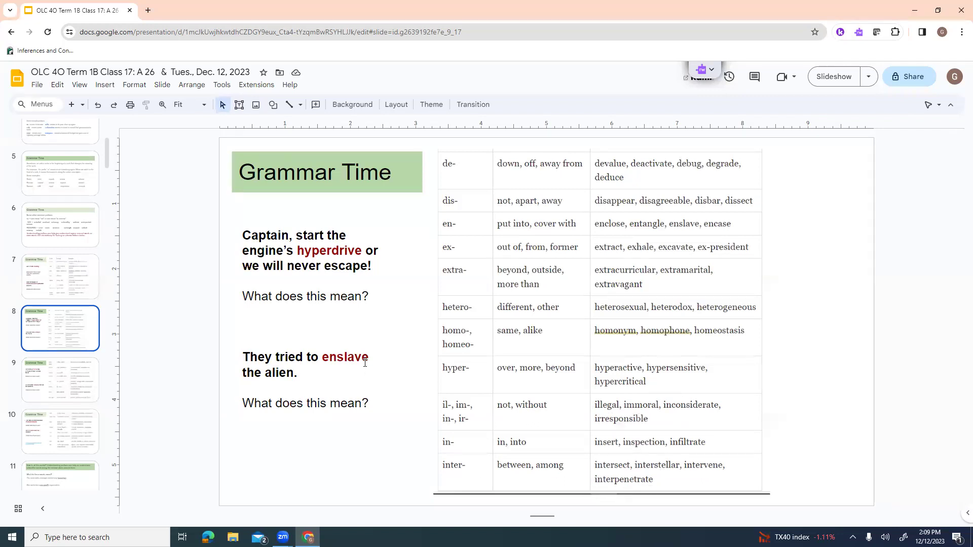
# Step: Add 'They tried to put him into slavery' on a new line under the enslave question
pyautogui.doubleClick(377, 403)
pyautogui.press('Return')
pyautogui.write('They tired')
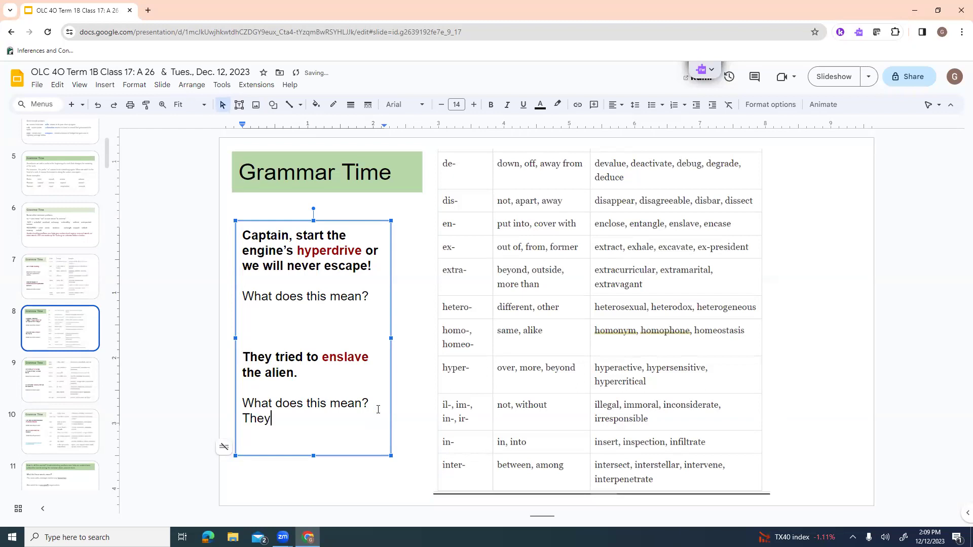
pyautogui.press('BackSpace')
pyautogui.press('BackSpace')
pyautogui.press('BackSpace')
pyautogui.press('BackSpace')
pyautogui.write('tried to put him into slavery')
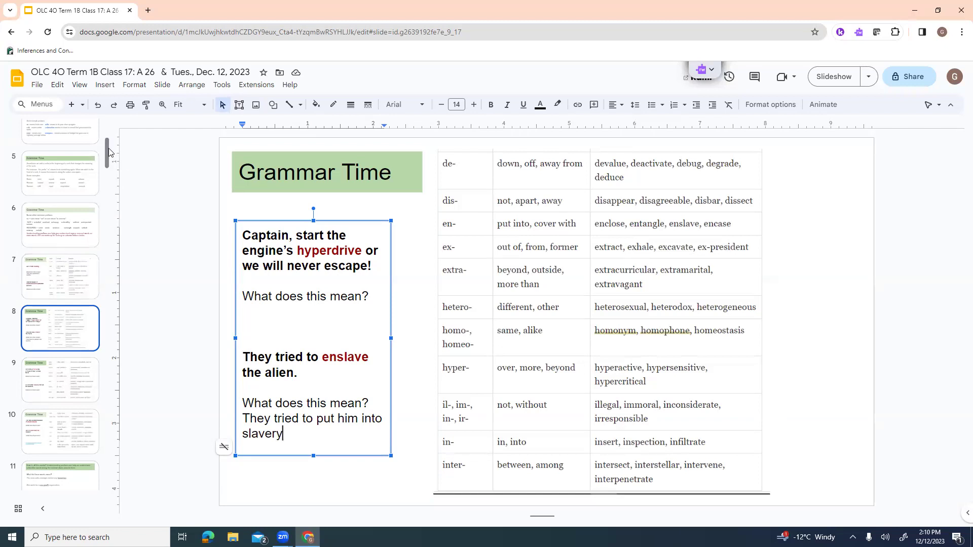
pyautogui.scroll(-1, 108, 157)
pyautogui.scroll(-1, 87, 412)
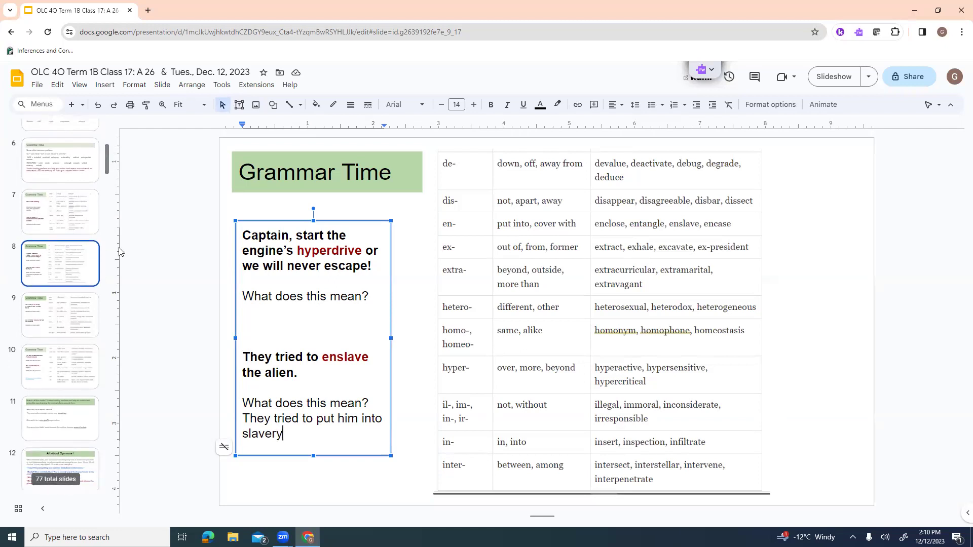
# Step: Page through slide 11 on context clues and slide 12, All about Opinions, to slide 13
pyautogui.click(88, 412)
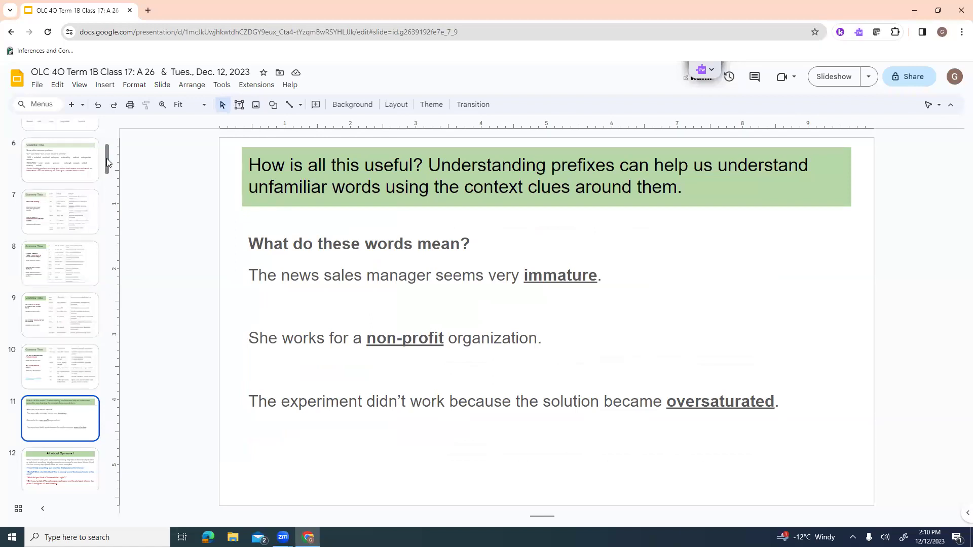
pyautogui.scroll(-4, 106, 158)
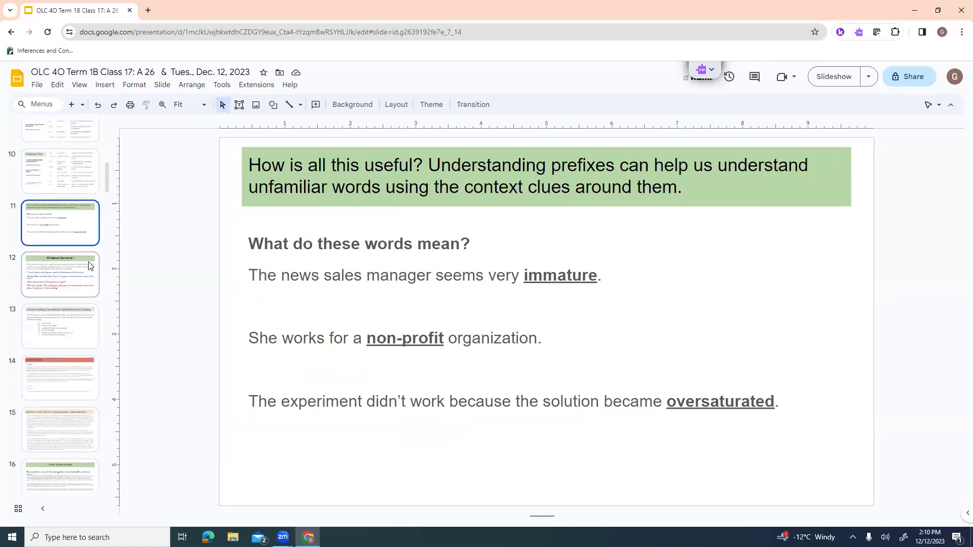
pyautogui.click(90, 266)
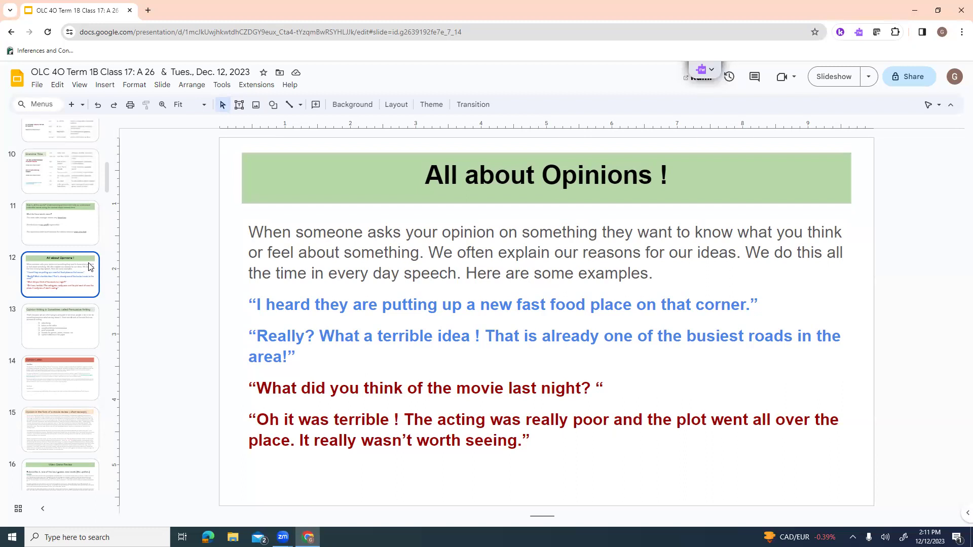
pyautogui.click(74, 325)
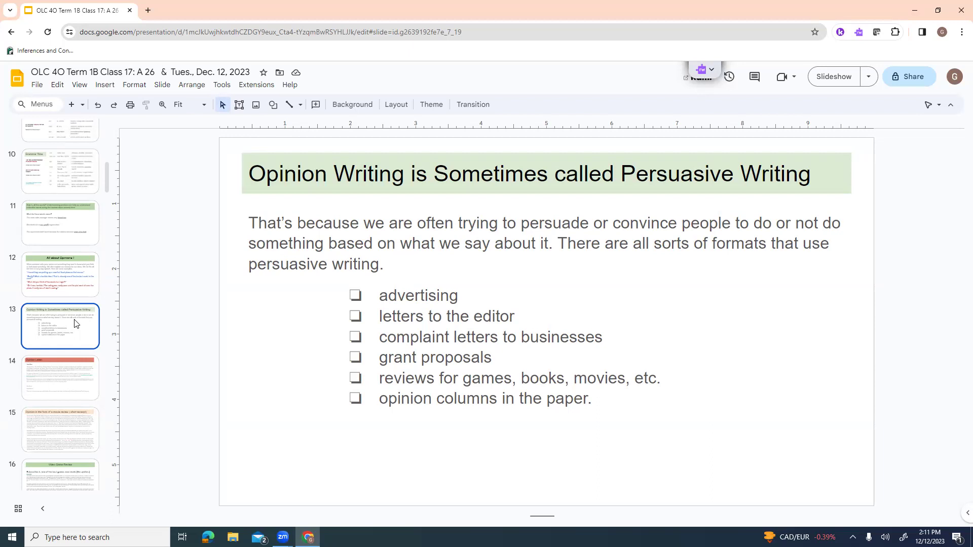
# Step: Display slide 14, the Opinion Letter to the editor about logging and forest carbon
pyautogui.click(77, 377)
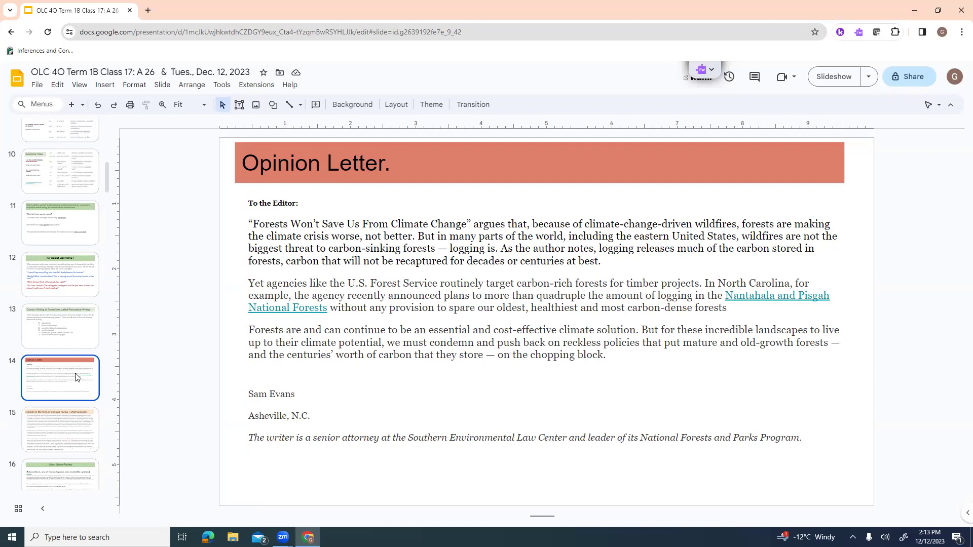
# Step: Show slide 15, the Barbie movie review excerpt, then scroll the filmstrip down
pyautogui.click(56, 417)
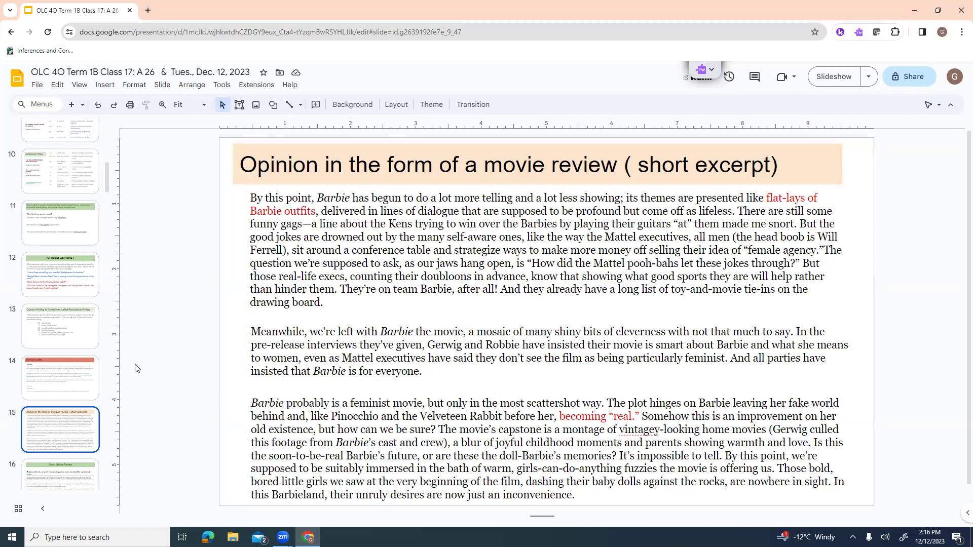
pyautogui.moveTo(105, 181); pyautogui.dragTo(106, 206)
# Step: Show slide 16, the Subnautica review 'Subnautica is one of the best games ever made'
pyautogui.click(80, 220)
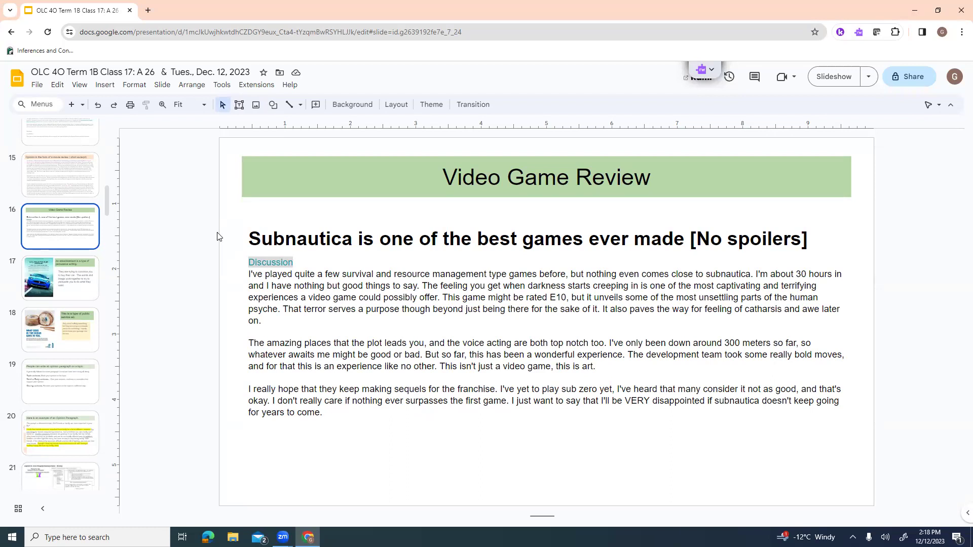
# Step: Display slide 17, the Jaguar car advertisement as an example of persuasive writing
pyautogui.click(86, 288)
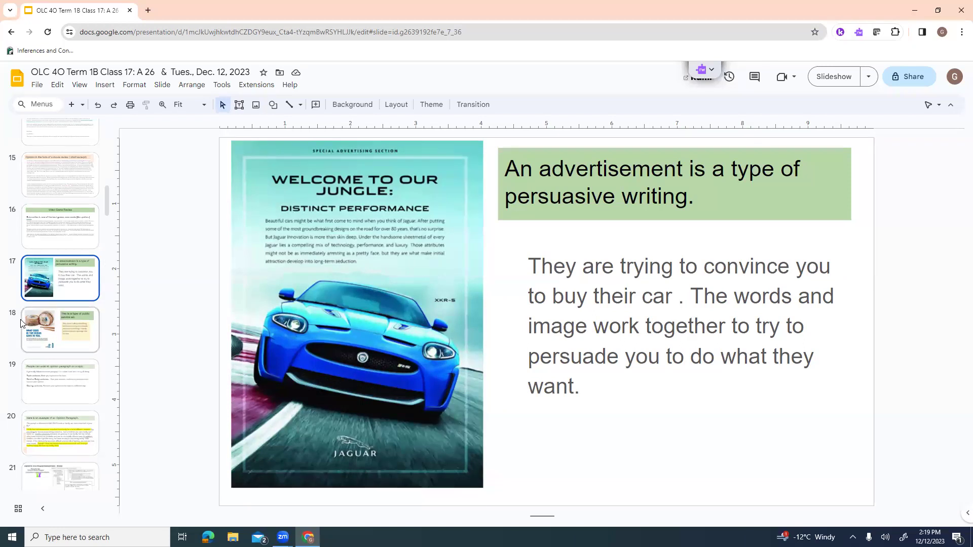
# Step: Pass the public service ad on slide 18 to reach slide 19 on writing opinion paragraphs
pyautogui.click(31, 327)
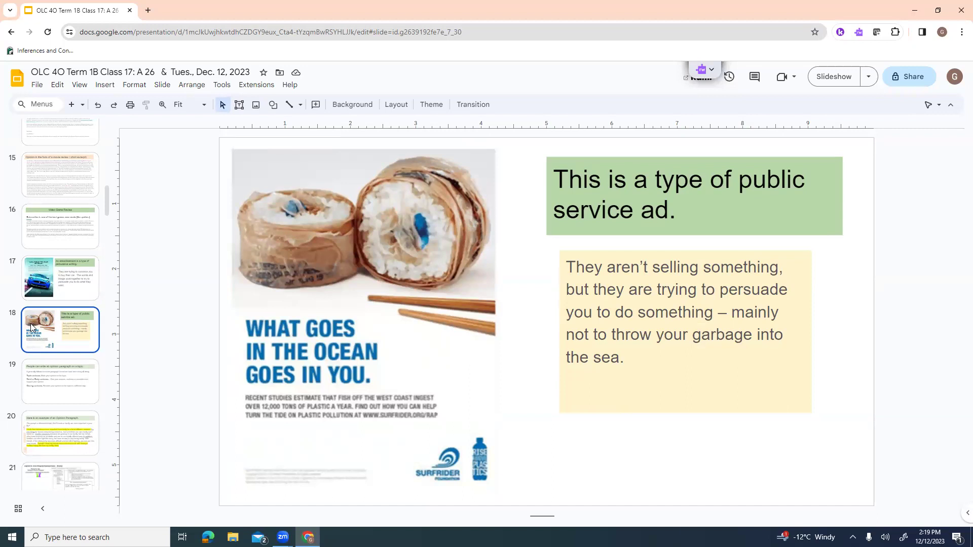
pyautogui.click(70, 382)
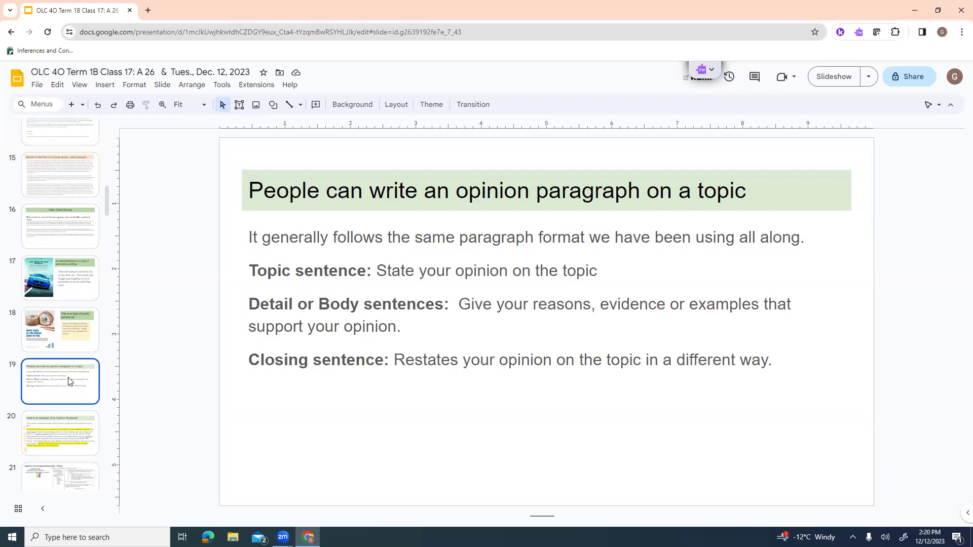
# Step: View the annotated opinion paragraph example on slide 20, then slide 21, Assignment 26
pyautogui.click(63, 443)
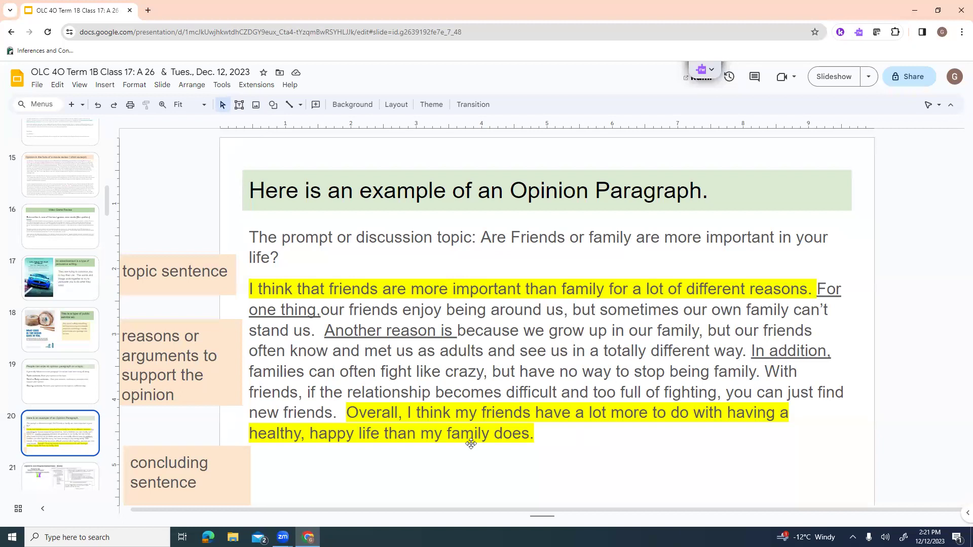
pyautogui.click(70, 480)
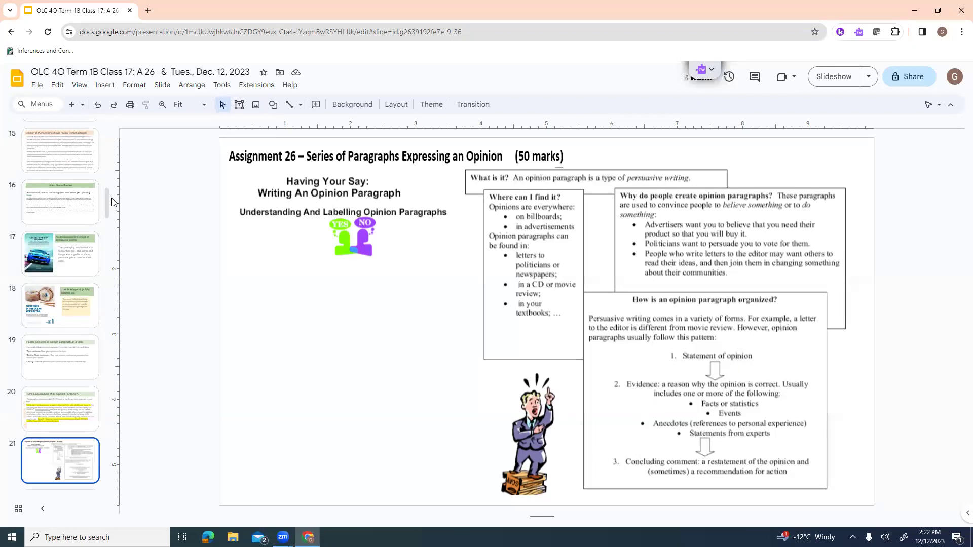
pyautogui.scroll(-6, 107, 203)
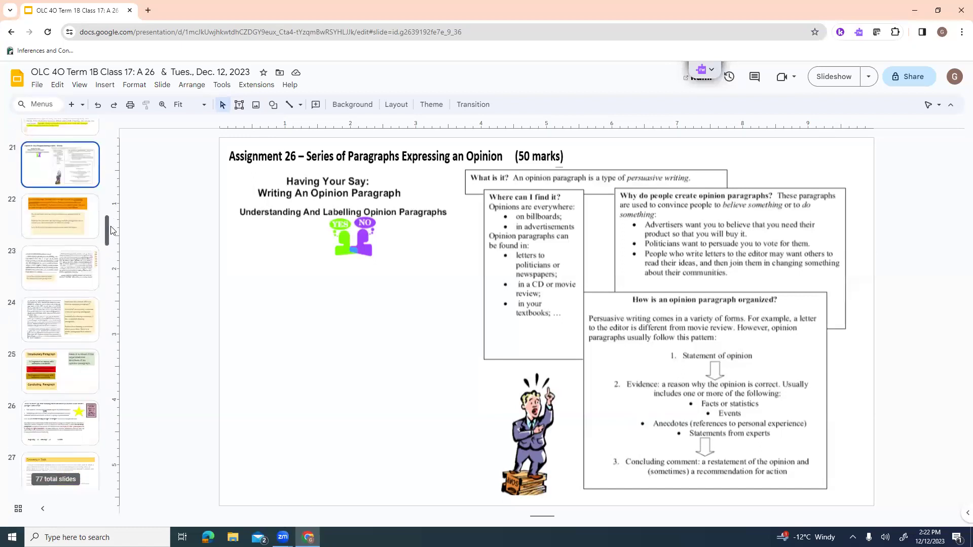
# Step: View slide 22's sample essay introduction, then slide 23's handwritten part-time job essay
pyautogui.click(59, 221)
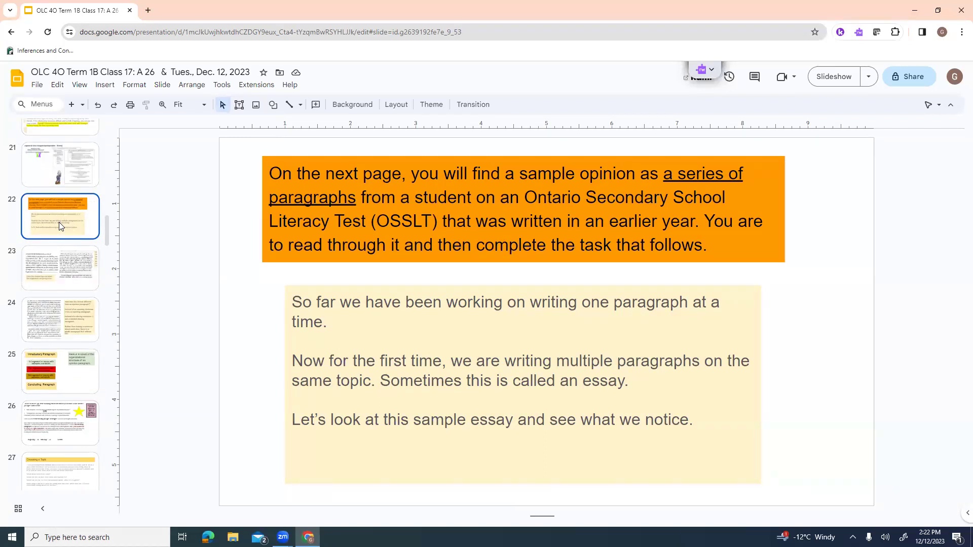
pyautogui.click(59, 250)
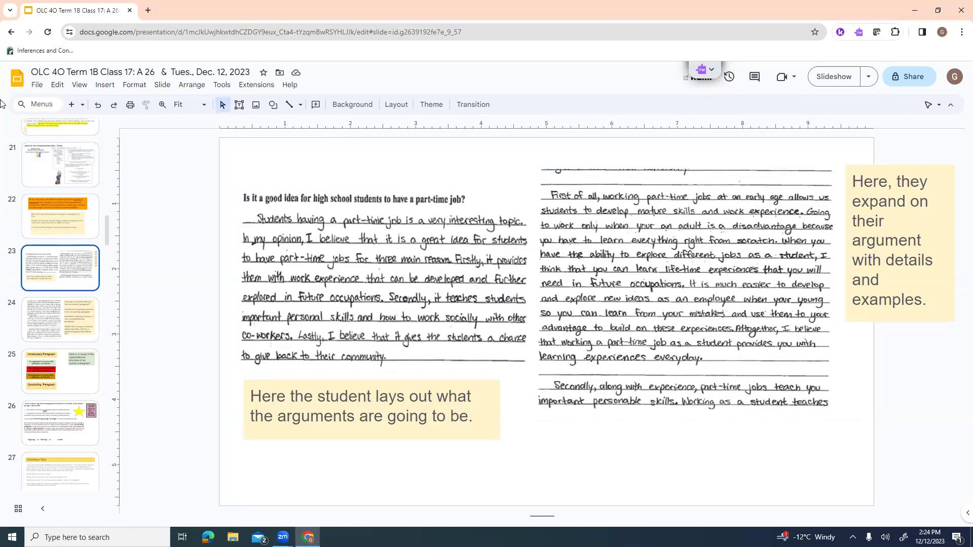
# Step: Review slide 24's essay-versus-paragraph format comparison, then show slide 25's colour-coded structure visual
pyautogui.click(33, 320)
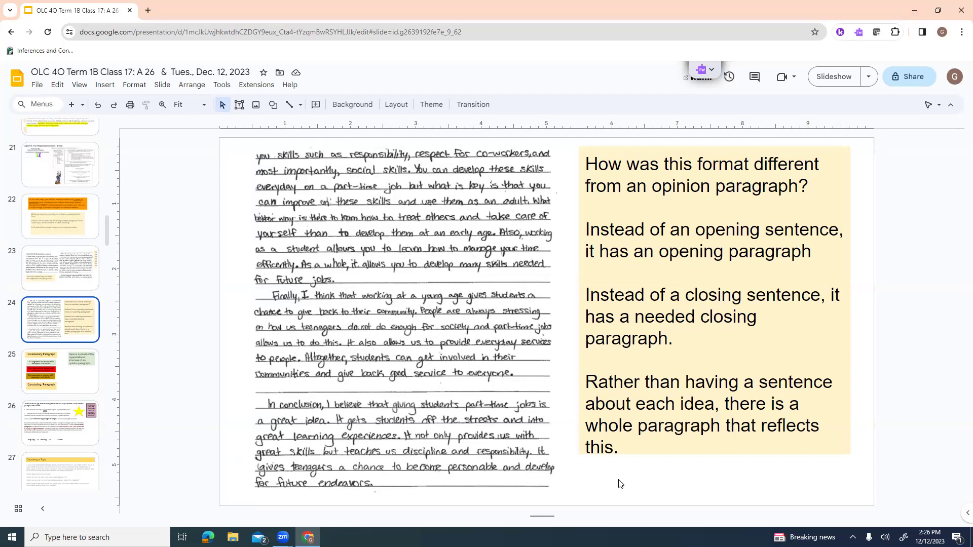
pyautogui.click(71, 390)
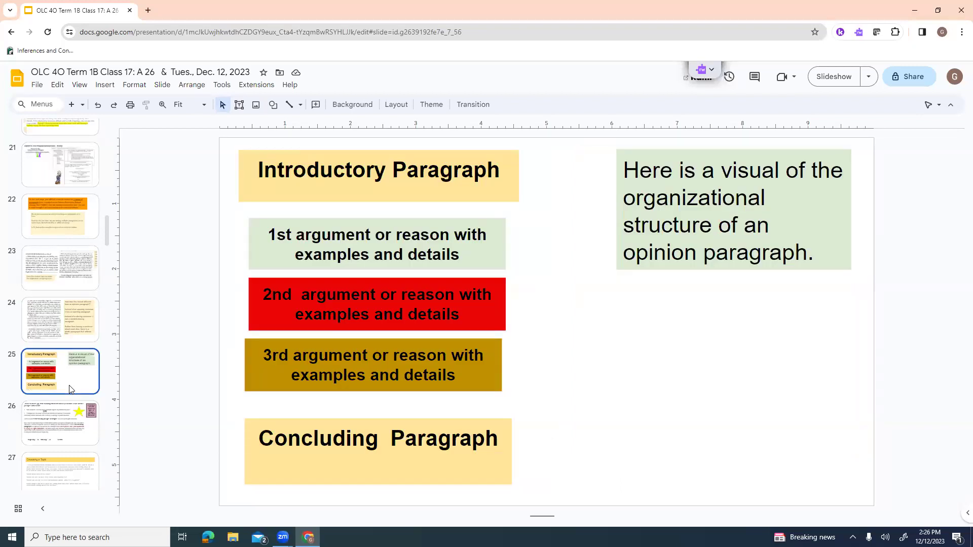
pyautogui.click(805, 257)
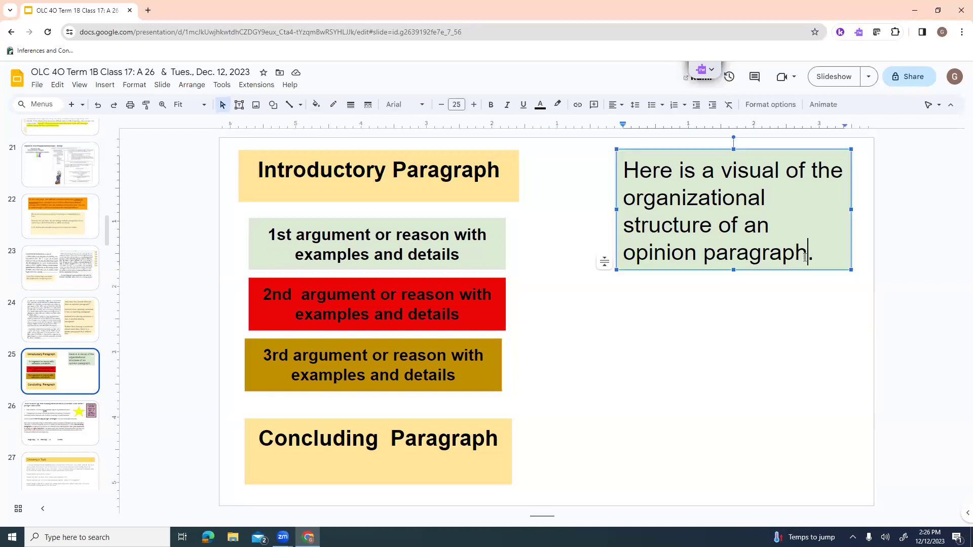
pyautogui.press('BackSpace')
pyautogui.press('BackSpace')
pyautogui.press('BackSpace')
pyautogui.press('BackSpace')
pyautogui.press('BackSpace')
pyautogui.press('BackSpace')
pyautogui.press('BackSpace')
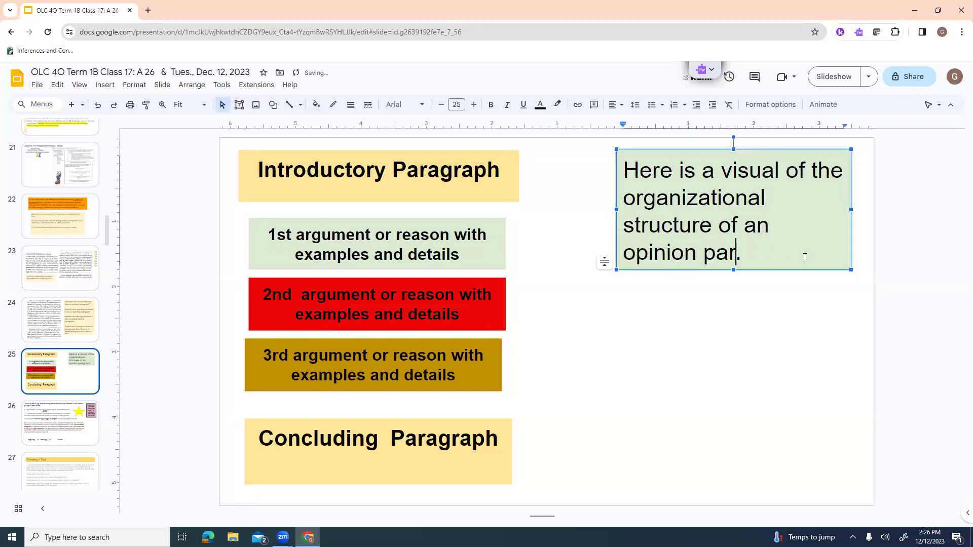
pyautogui.press('BackSpace')
pyautogui.press('BackSpace')
pyautogui.write('essa')
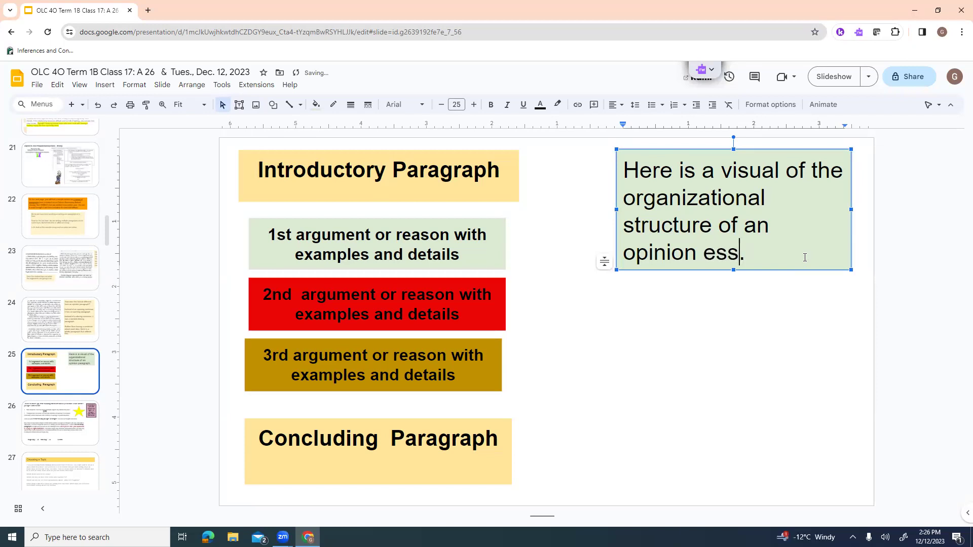
pyautogui.write('y')
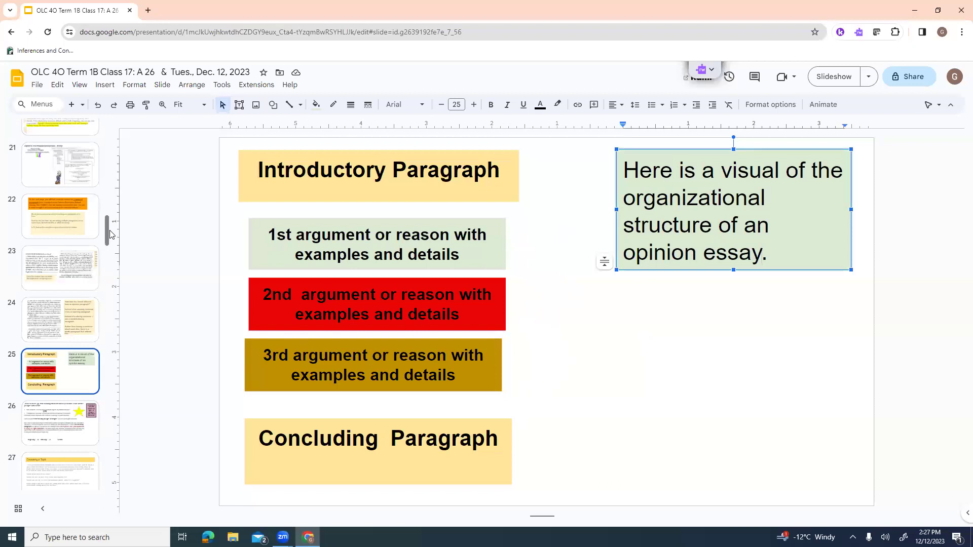
pyautogui.scroll(-2, 106, 253)
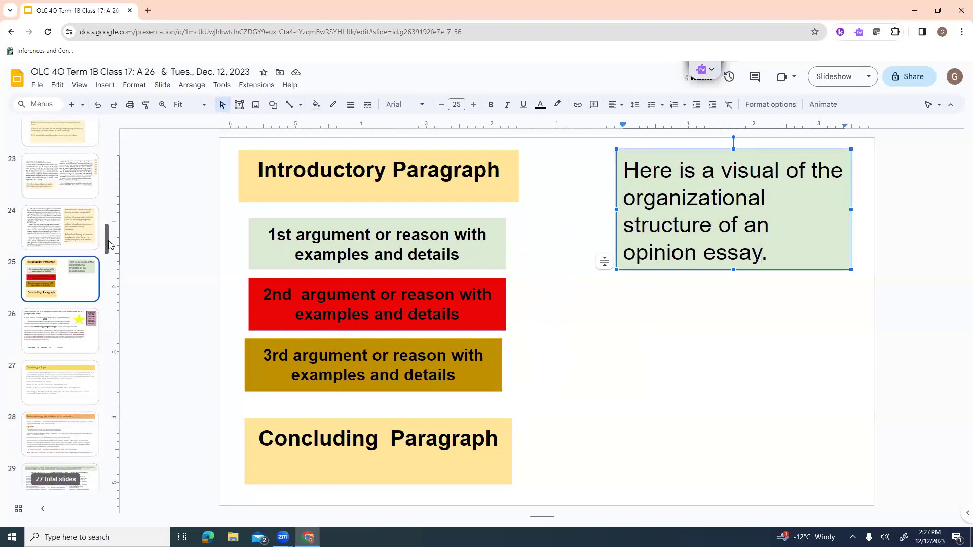
# Step: Show slide 26 with the two agree/disagree statements and the 50-mark four-paragraph assignment
pyautogui.click(68, 317)
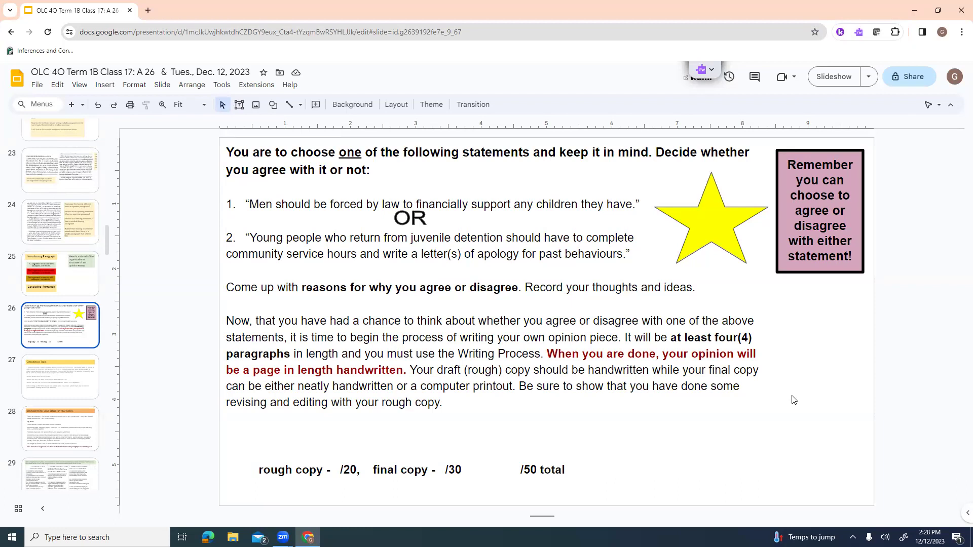
# Step: Show slide 27, 'Choosing a Topic', with its timed idea-listing tips and reflection questions
pyautogui.click(67, 389)
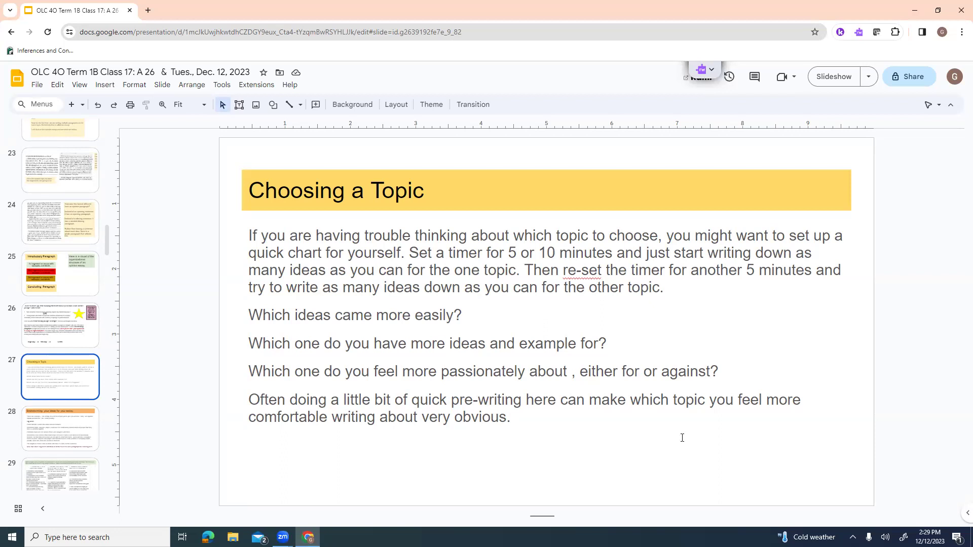
# Step: Show slide 28, the brainstorming example listing five big ideas against capital punishment
pyautogui.click(36, 420)
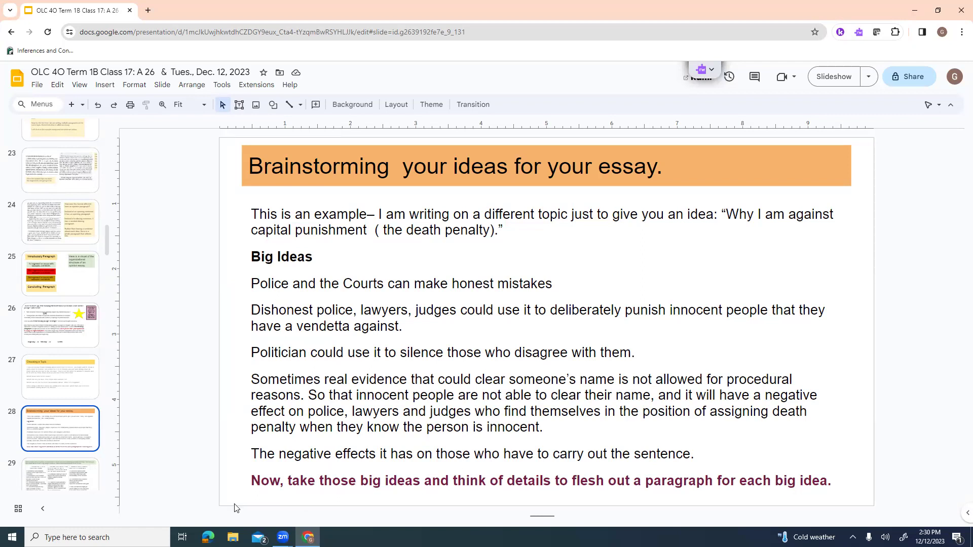
# Step: Move to slide 30, the sample introduction with its opening and closing sentences labelled
pyautogui.click(75, 475)
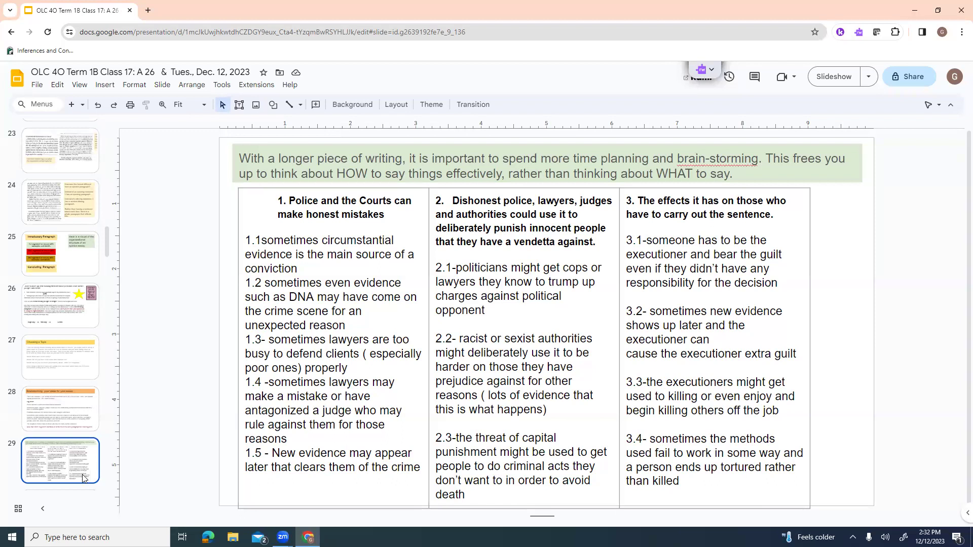
pyautogui.scroll(-5, 109, 228)
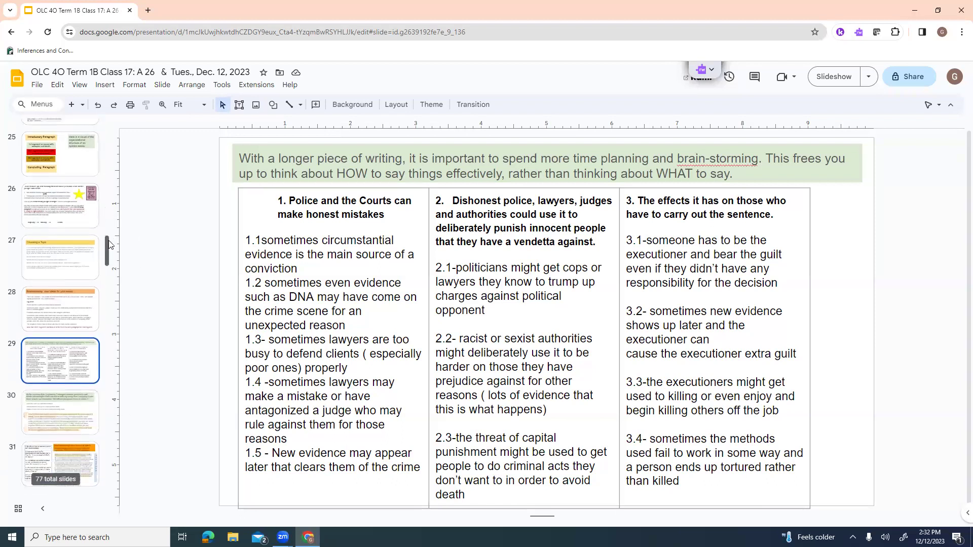
pyautogui.click(62, 263)
pyautogui.click(62, 263)
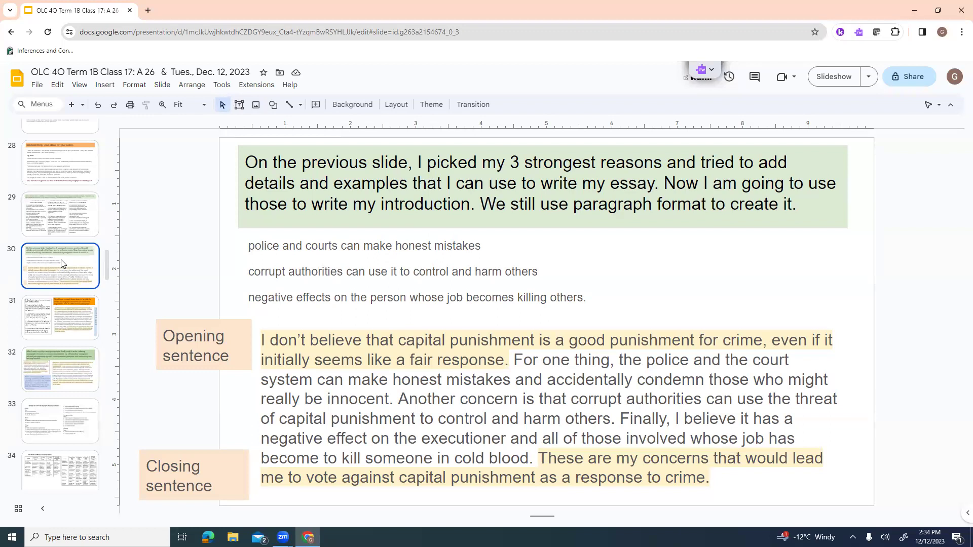
pyautogui.click(87, 318)
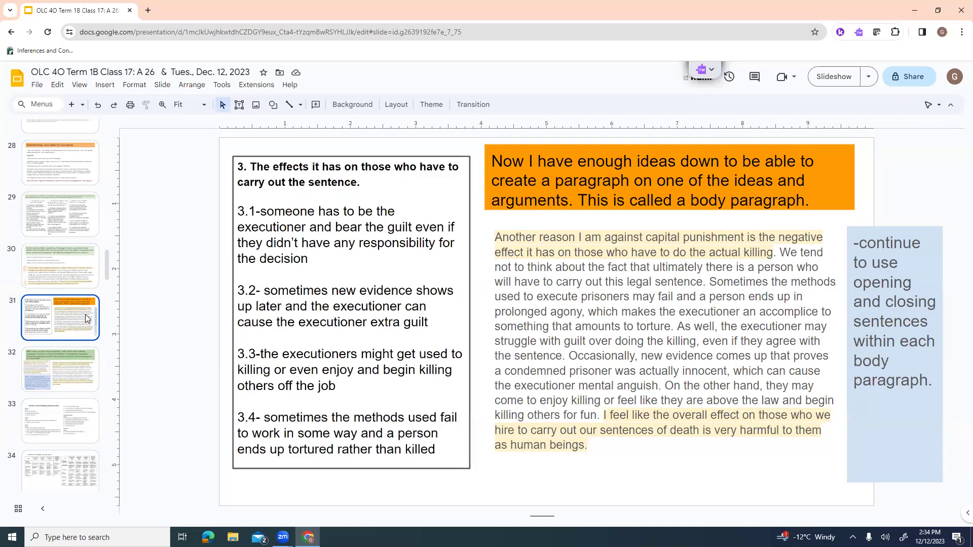
pyautogui.click(81, 280)
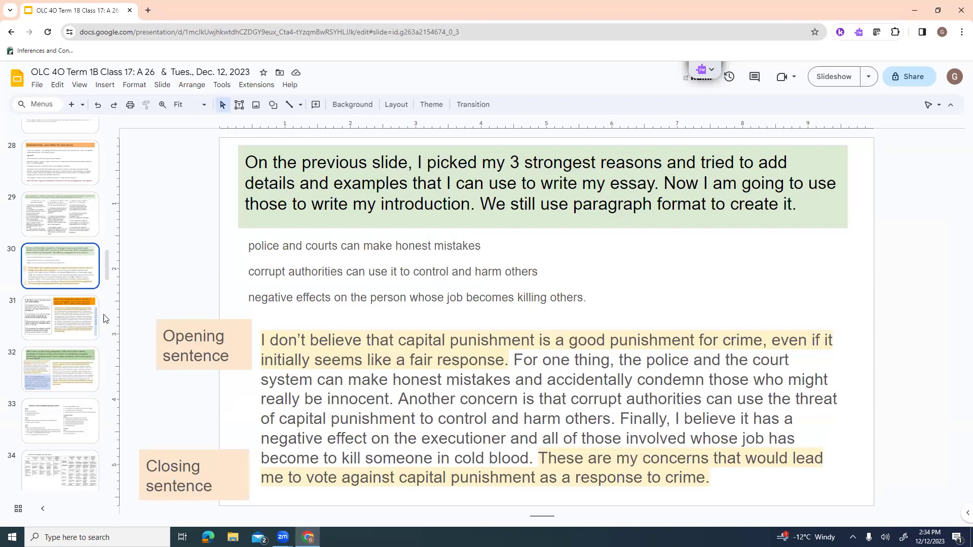
# Step: Show slide 31's sample body paragraph on capital punishment's harm to executioners
pyautogui.click(59, 331)
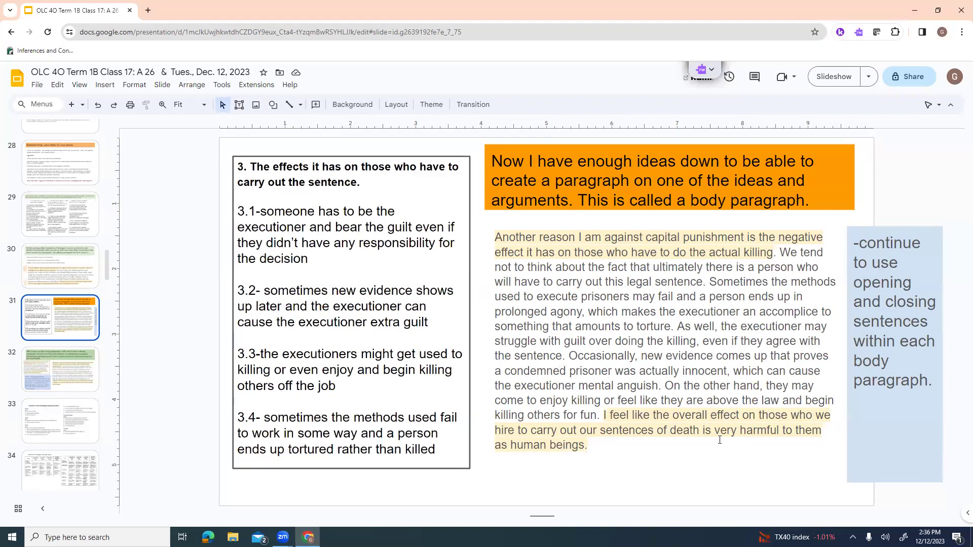
# Step: Show slide 32, which pairs the sample introduction with its closing paragraph
pyautogui.click(71, 374)
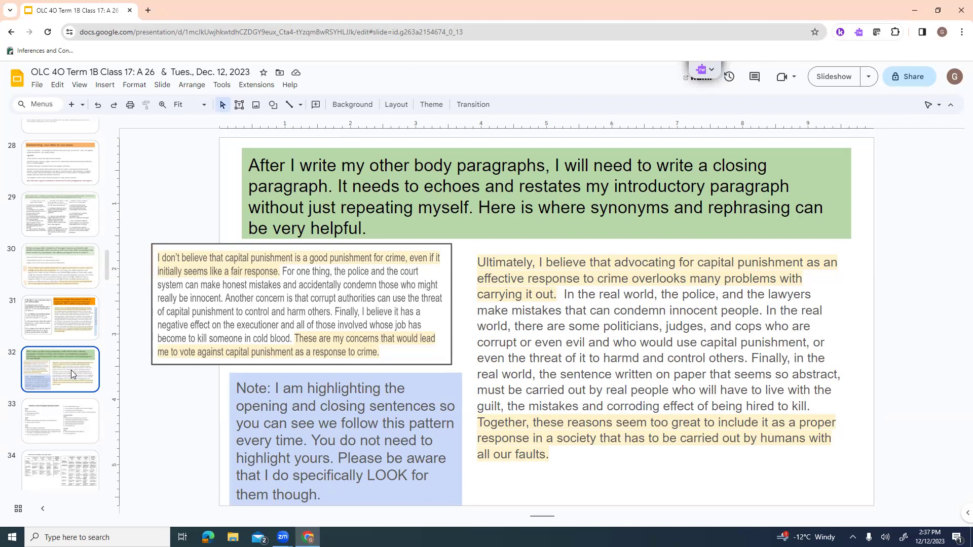
# Step: Delete the stray 'd' in 'harmd' in slide 32's closing paragraph
pyautogui.click(635, 358)
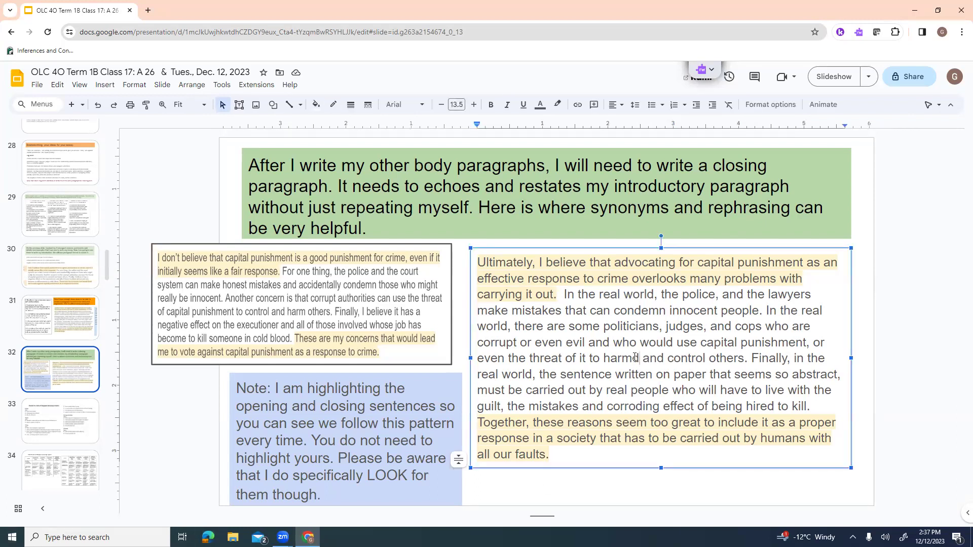
pyautogui.press('Delete')
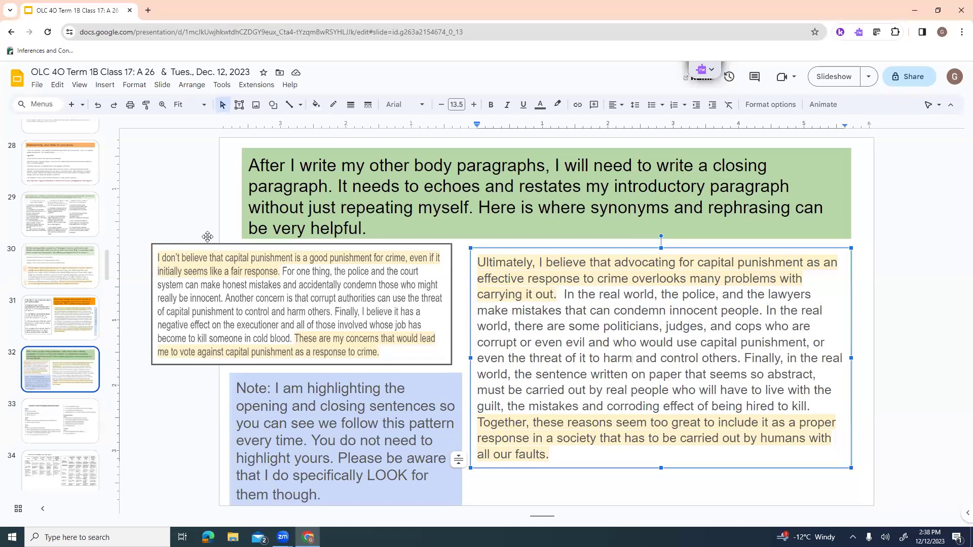
# Step: Duplicate slide 32 and delete the introduction image, Note box and green instructions box
pyautogui.click(162, 84)
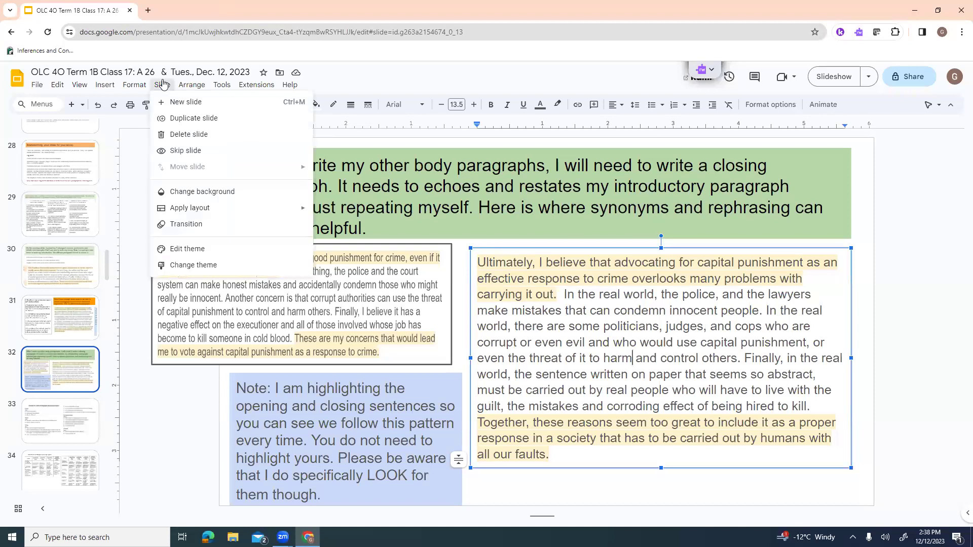
pyautogui.click(186, 118)
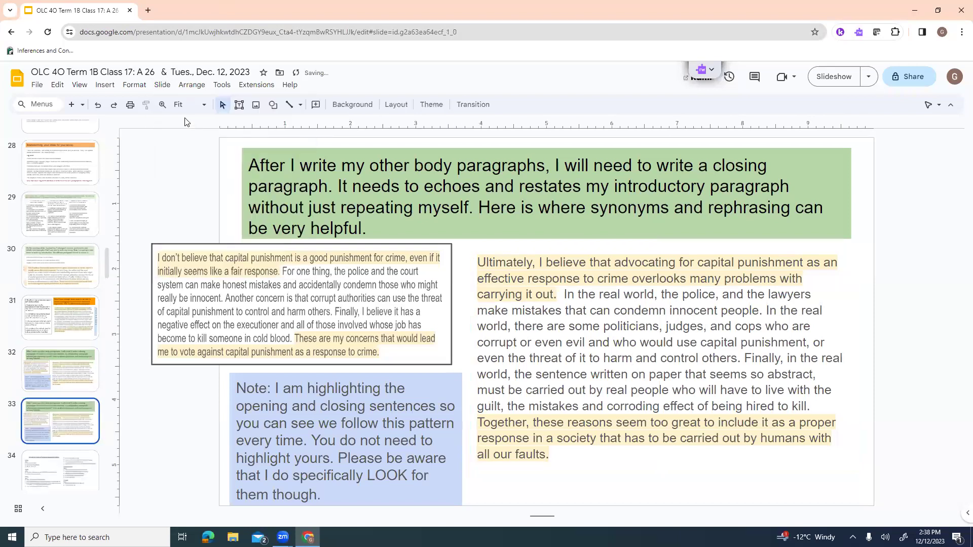
pyautogui.click(415, 303)
pyautogui.press('Delete')
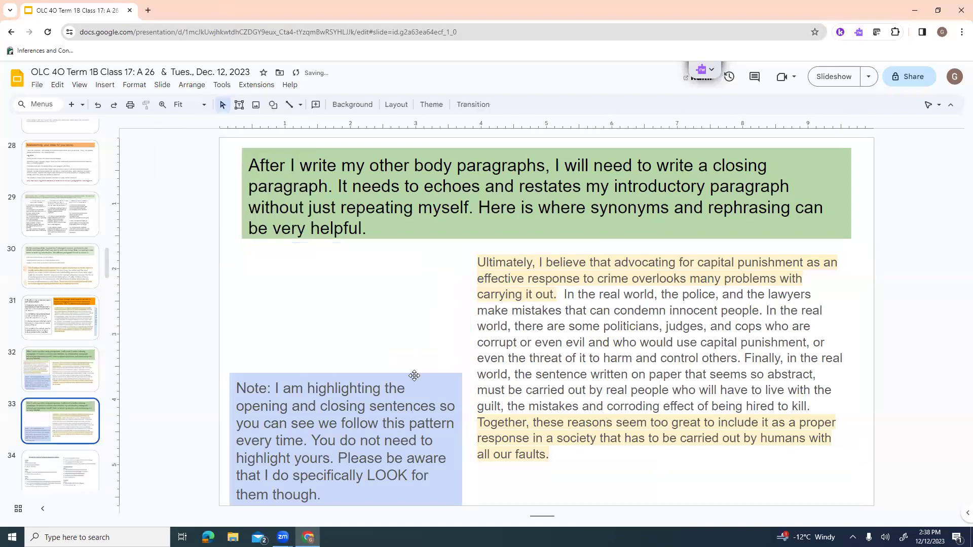
pyautogui.click(415, 379)
pyautogui.press('Delete')
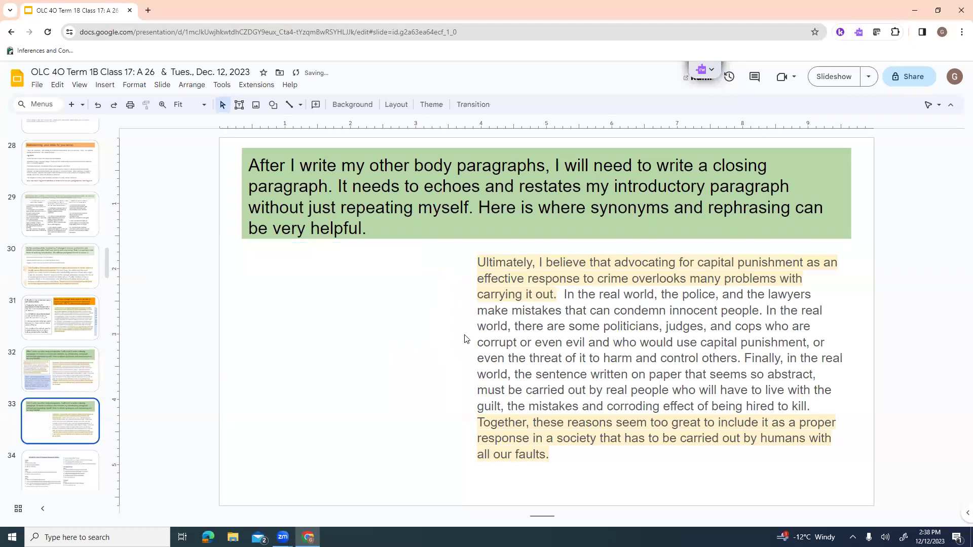
pyautogui.click(507, 153)
pyautogui.press('Delete')
# Step: Move the closing paragraph to the upper left and add the heading 'Rough Copy to Good Copy'
pyautogui.click(536, 274)
pyautogui.moveTo(533, 276); pyautogui.dragTo(229, 178)
pyautogui.click(239, 104)
pyautogui.moveTo(233, 139); pyautogui.dragTo(802, 180)
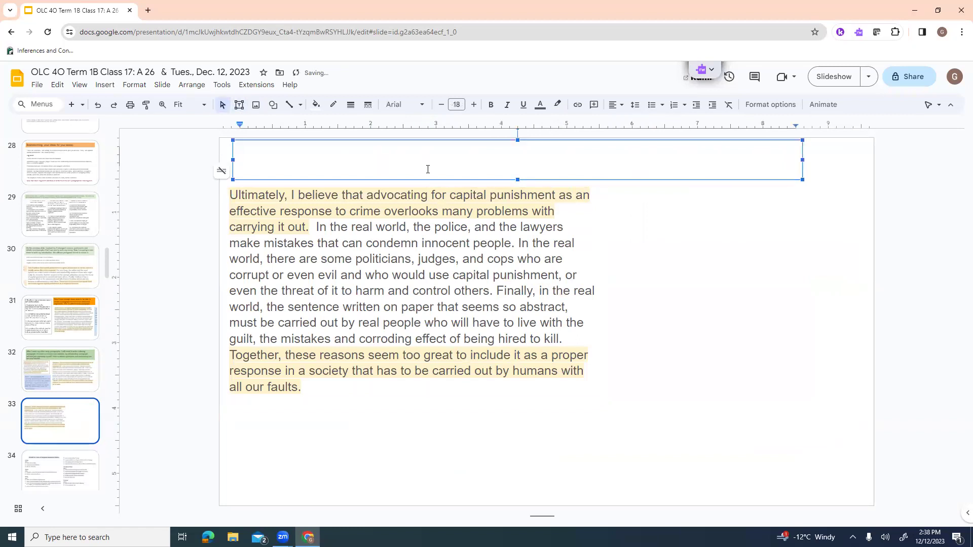
pyautogui.write('Rough Copy to ')
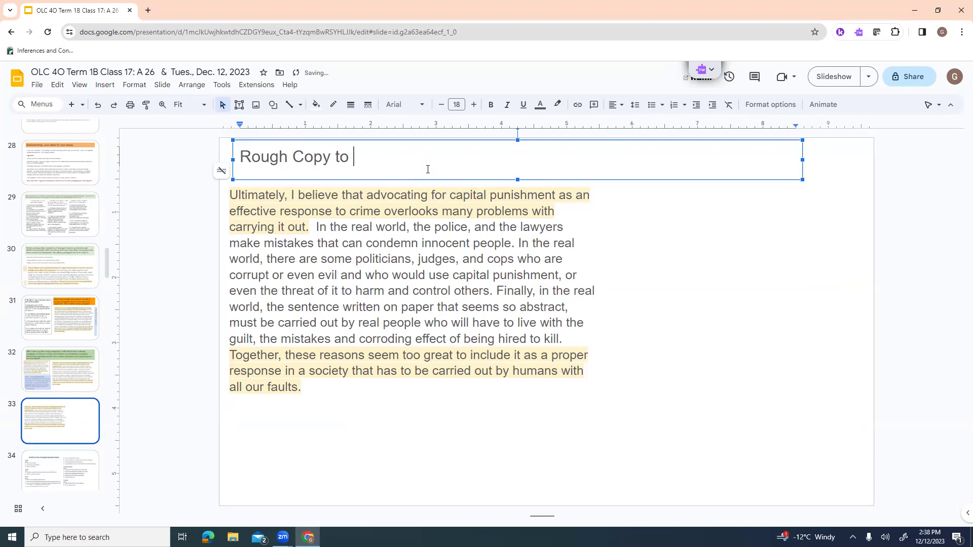
pyautogui.write('Good Copy')
# Step: Fill the 'Rough Copy to Good Copy' heading box with light green
pyautogui.click(315, 104)
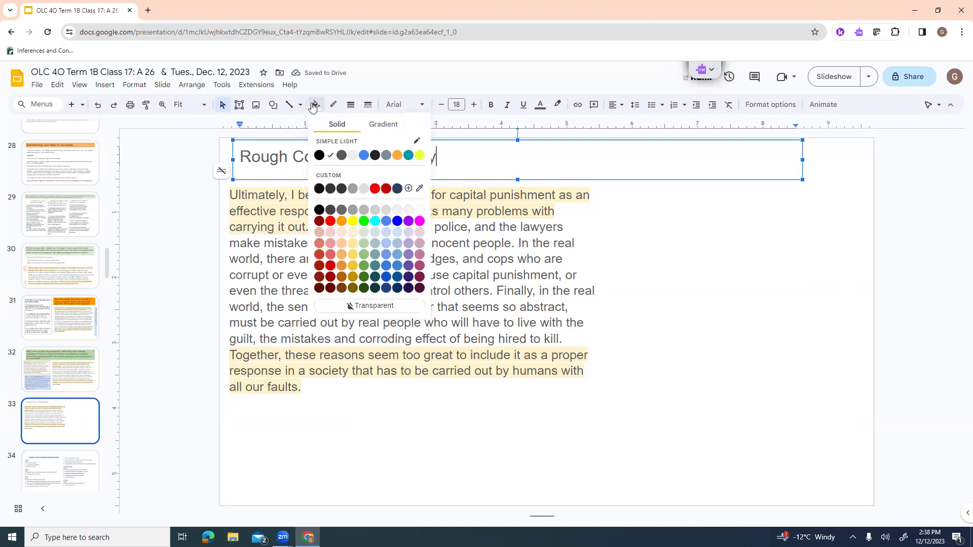
pyautogui.click(364, 244)
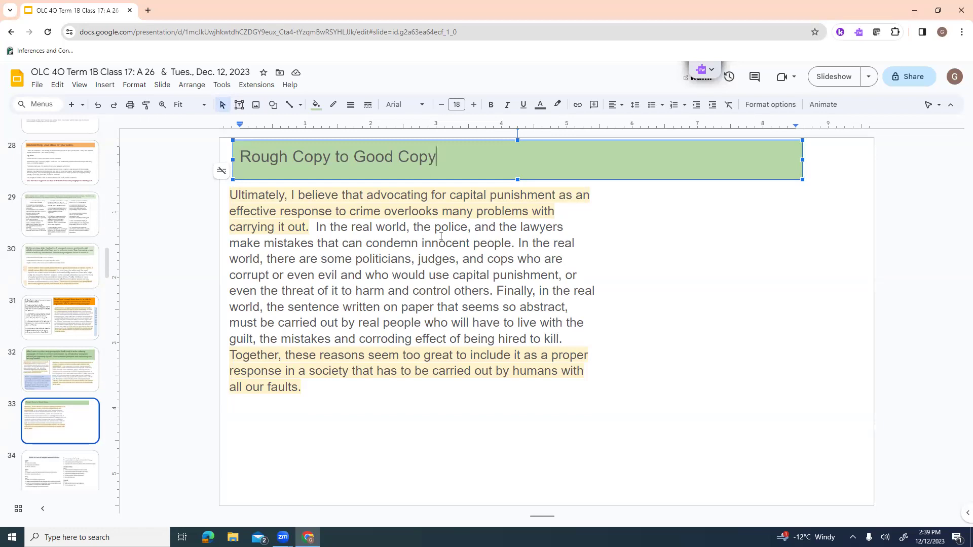
# Step: Shrink the closing-paragraph box and draw an empty text box to its right
pyautogui.click(582, 206)
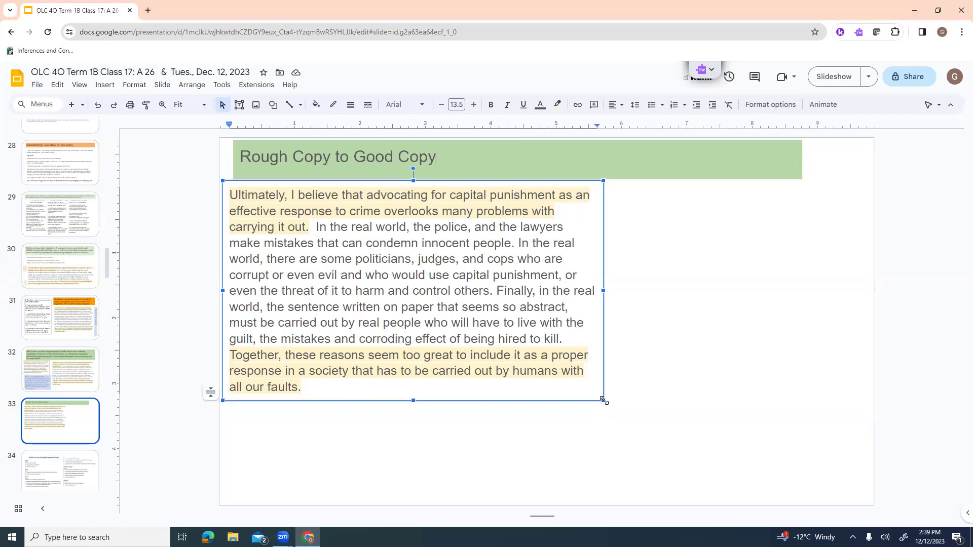
pyautogui.moveTo(602, 401); pyautogui.dragTo(570, 381)
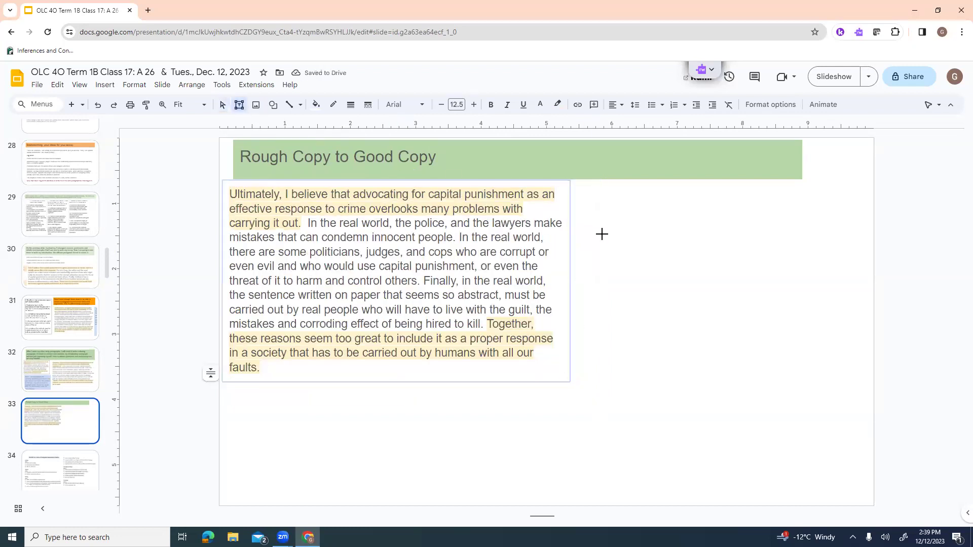
pyautogui.click(239, 105)
pyautogui.moveTo(586, 186); pyautogui.dragTo(830, 486)
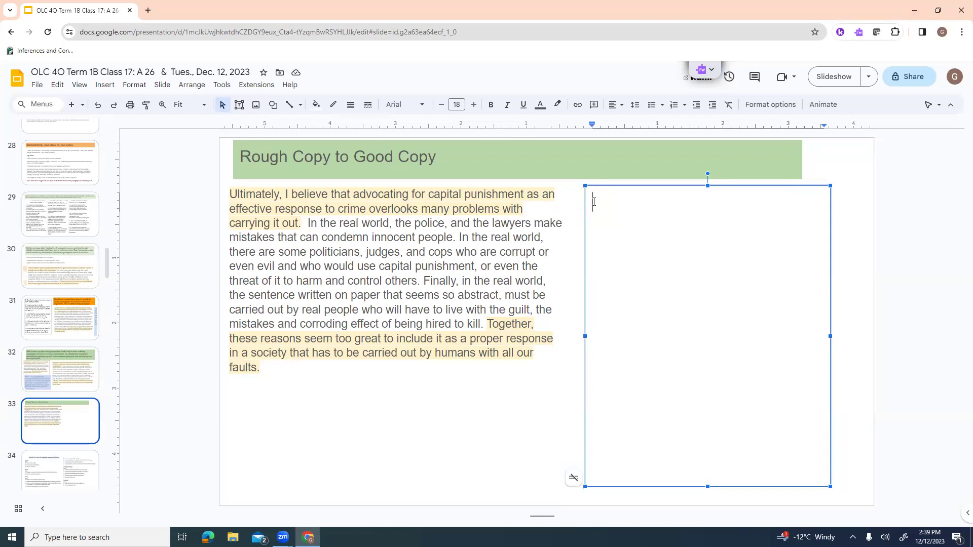
# Step: Begin the good copy: 'Ultimately, I believe that capital punishment as a sentence for murder overlooks…'
pyautogui.write('Ultimately, I believe t')
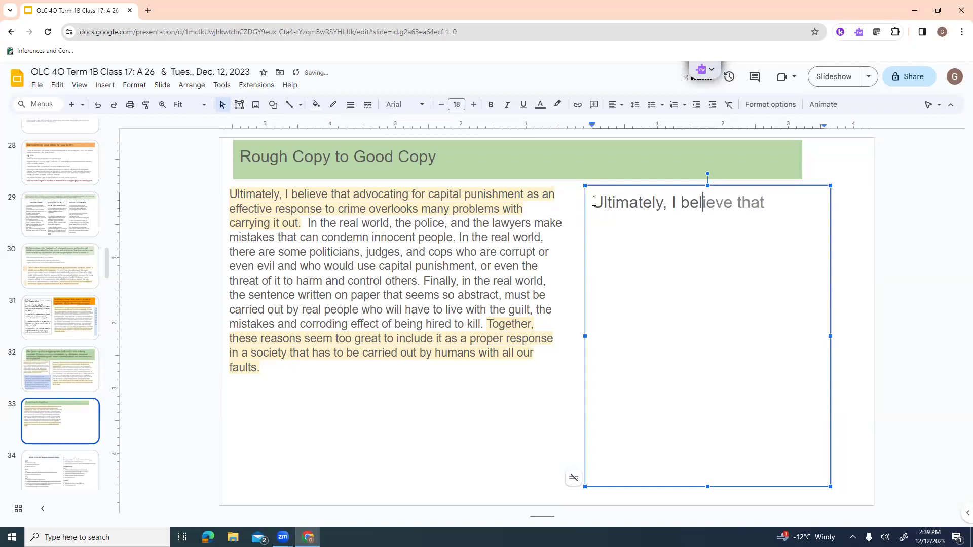
pyautogui.write('hat')
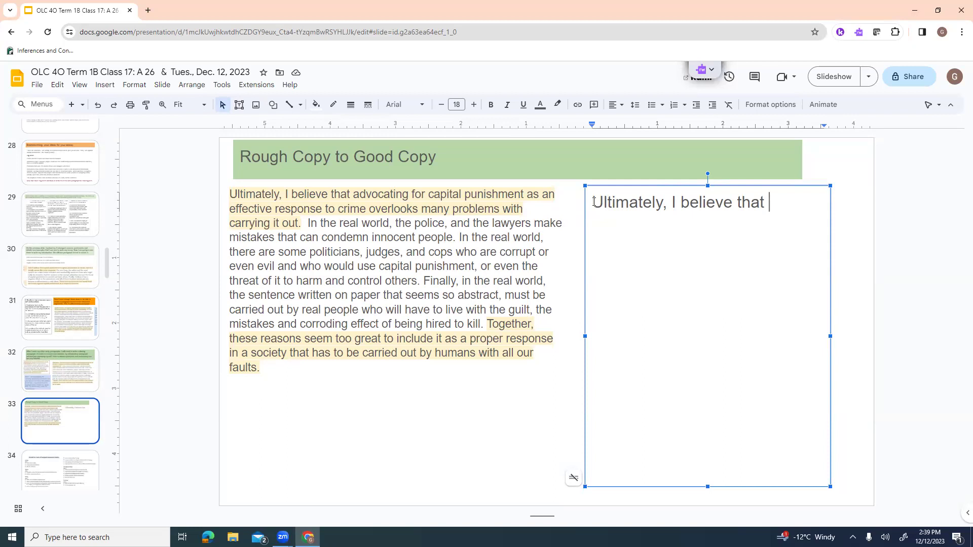
pyautogui.write('capital ')
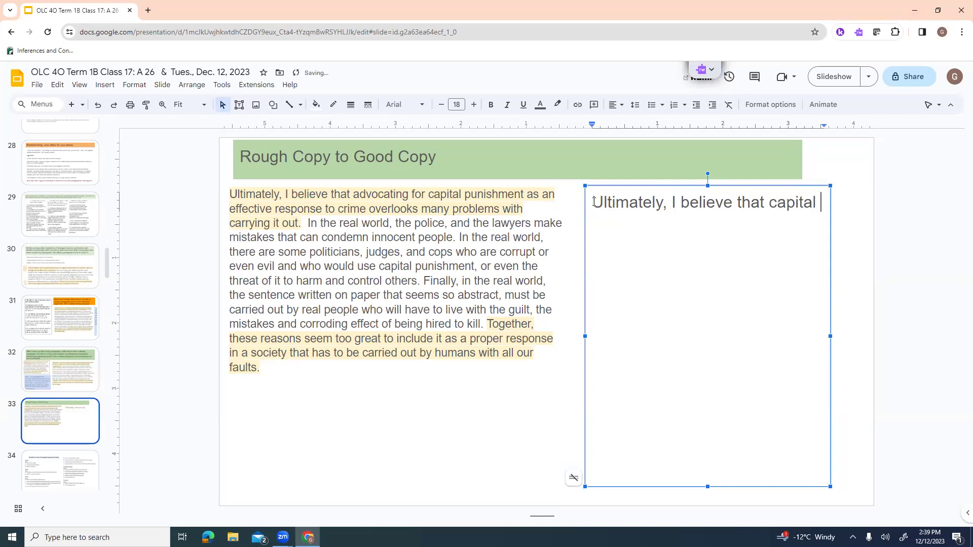
pyautogui.write('punishment')
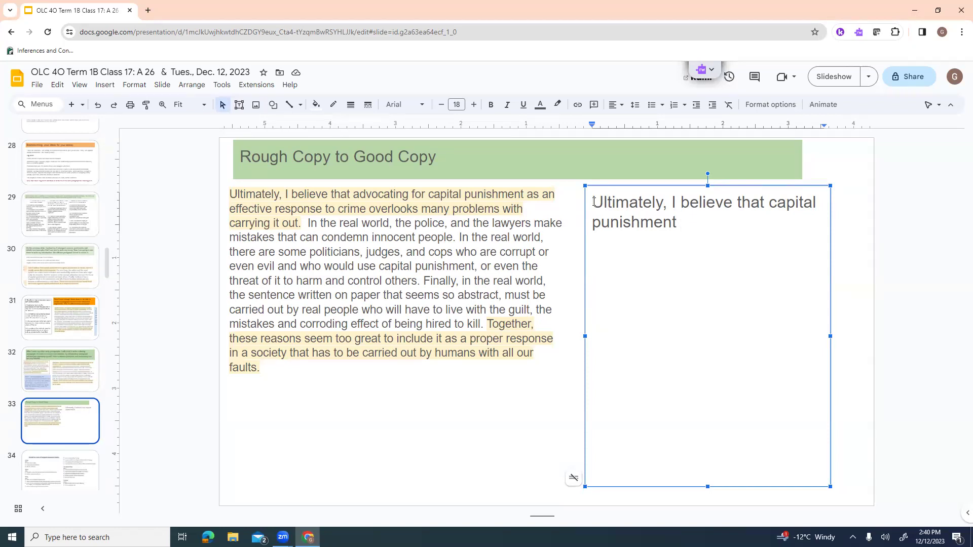
pyautogui.write('as a sente')
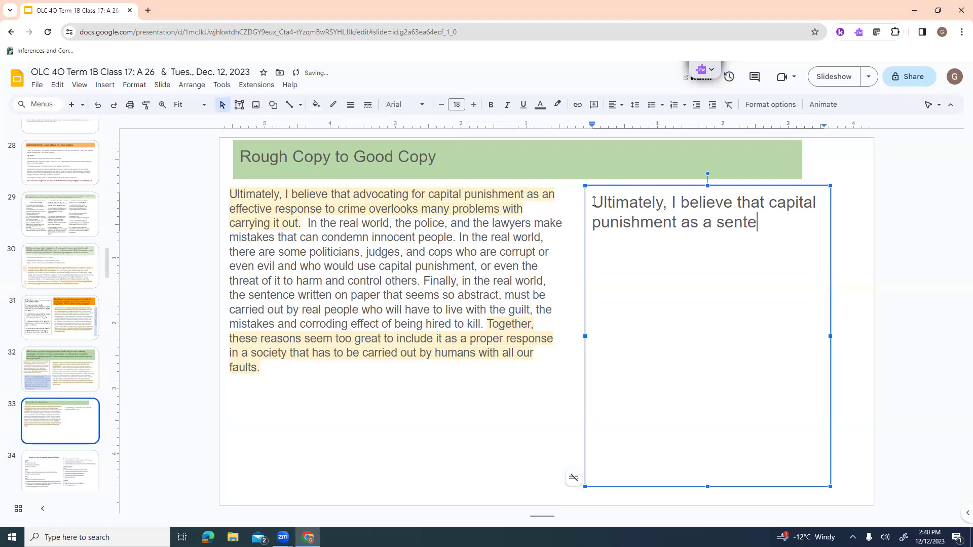
pyautogui.write('nce for murd')
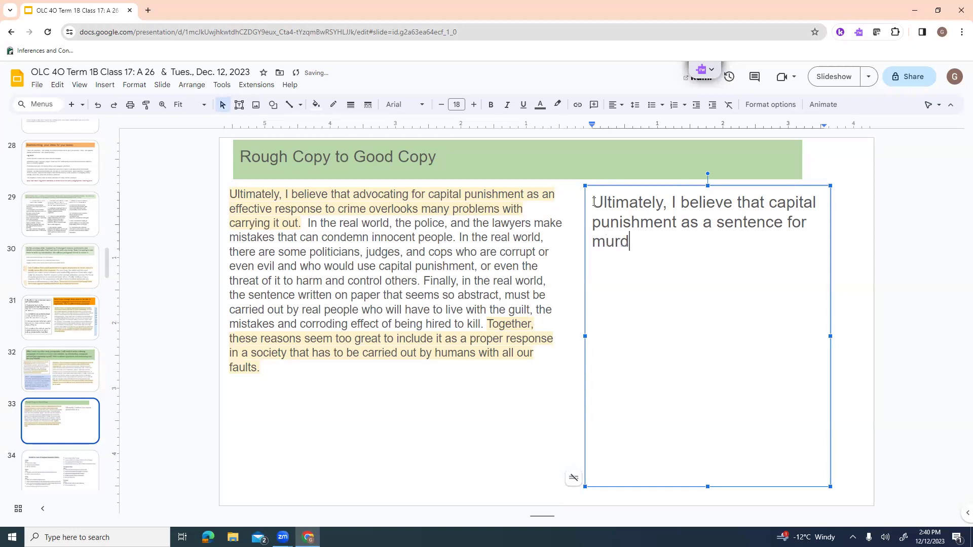
pyautogui.write('er overlooks the many')
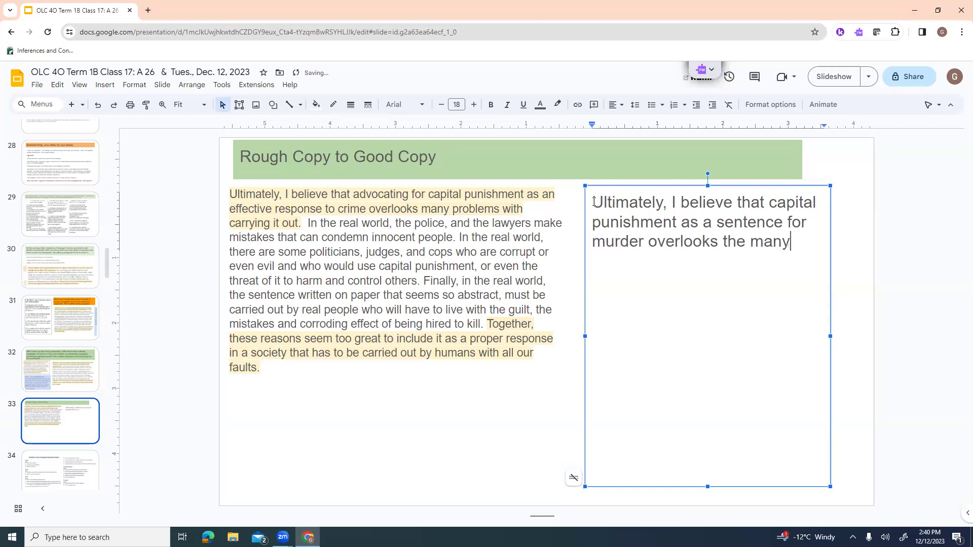
pyautogui.write(' por')
pyautogui.press('BackSpace')
pyautogui.press('BackSpace')
pyautogui.write('roblem t')
pyautogui.press('BackSpace')
pyautogui.press('BackSpace')
pyautogui.write('s that occur ')
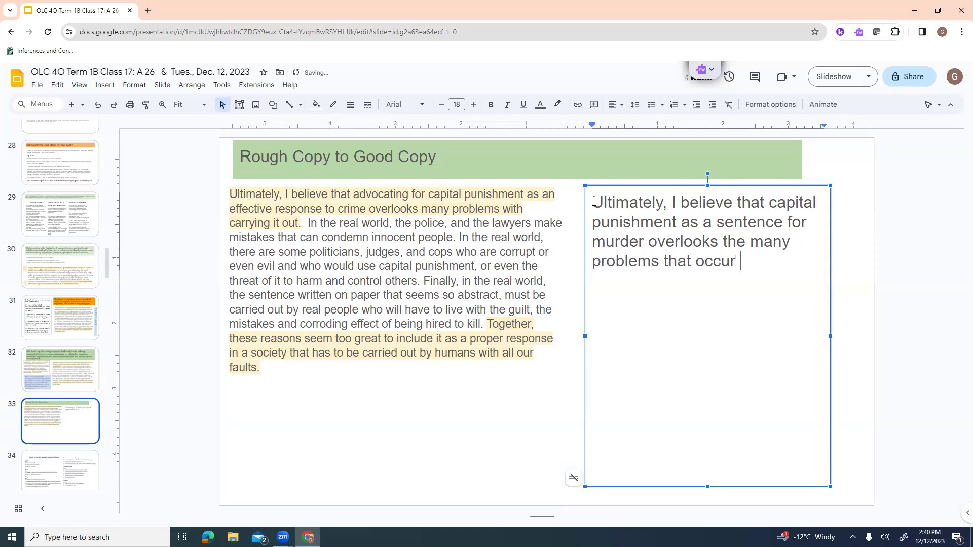
pyautogui.write('in cr')
pyautogui.press('BackSpace')
pyautogui.press('BackSpace')
pyautogui.write('carrying it')
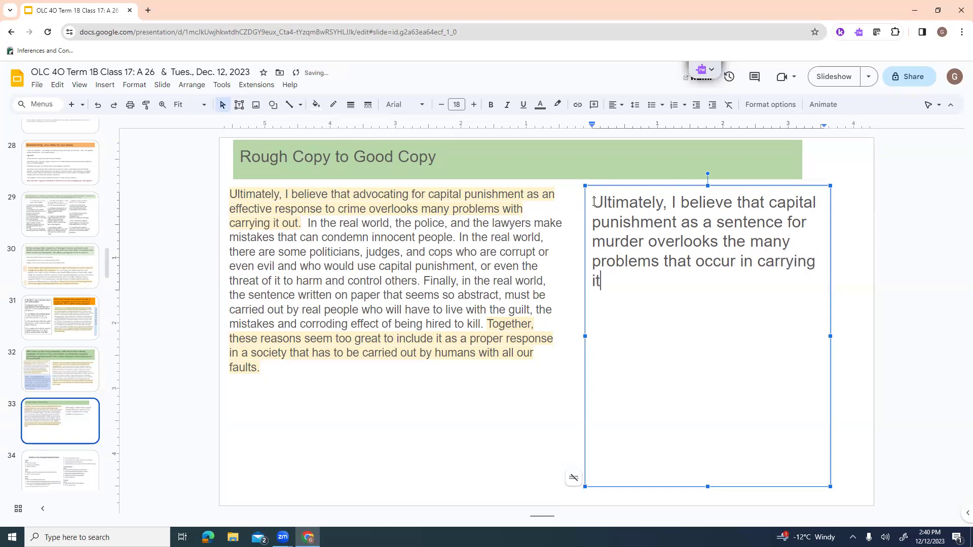
pyautogui.write(' ou')
# Step: Add 'In the real world, the police can make mistakes that condemn innocent people.'
pyautogui.write('I the')
pyautogui.press('BackSpace')
pyautogui.press('BackSpace')
pyautogui.press('BackSpace')
pyautogui.press('BackSpace')
pyautogui.write('n ht e')
pyautogui.press('BackSpace')
pyautogui.press('BackSpace')
pyautogui.press('BackSpace')
pyautogui.press('BackSpace')
pyautogui.write('the real wor')
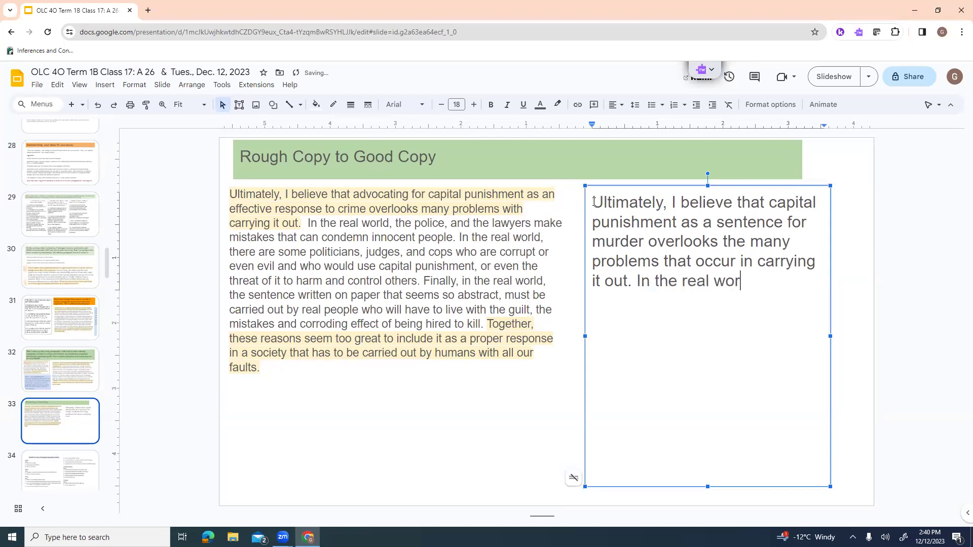
pyautogui.write('ld, the po')
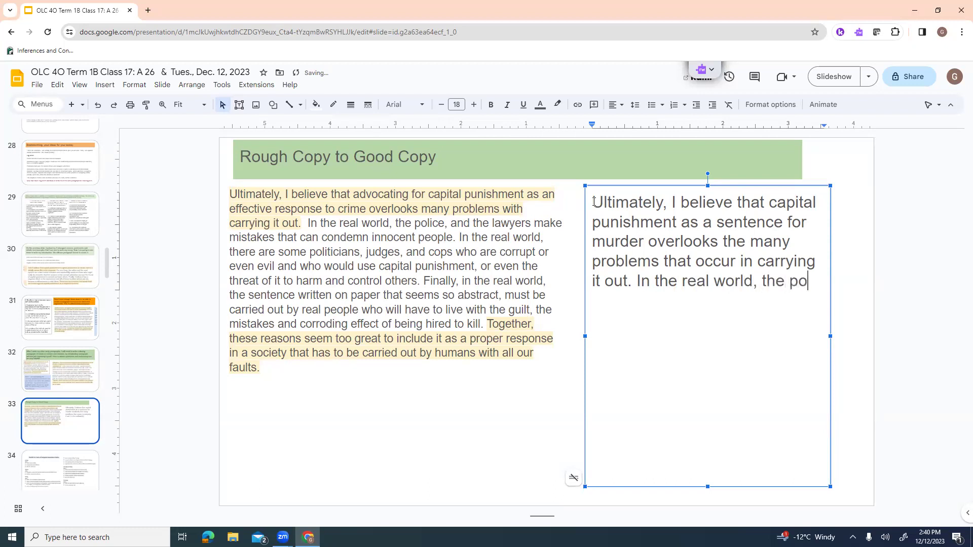
pyautogui.write('lice can make m')
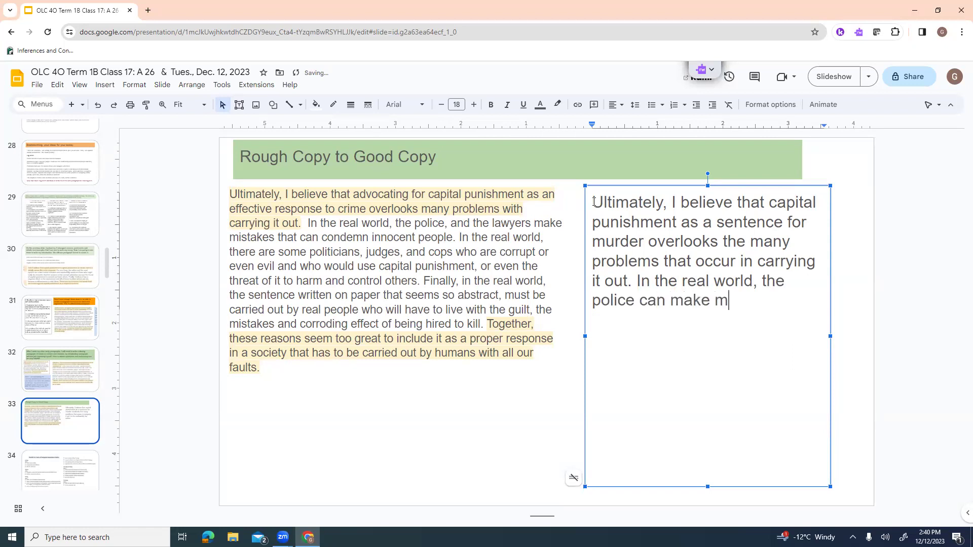
pyautogui.write('istakes that ')
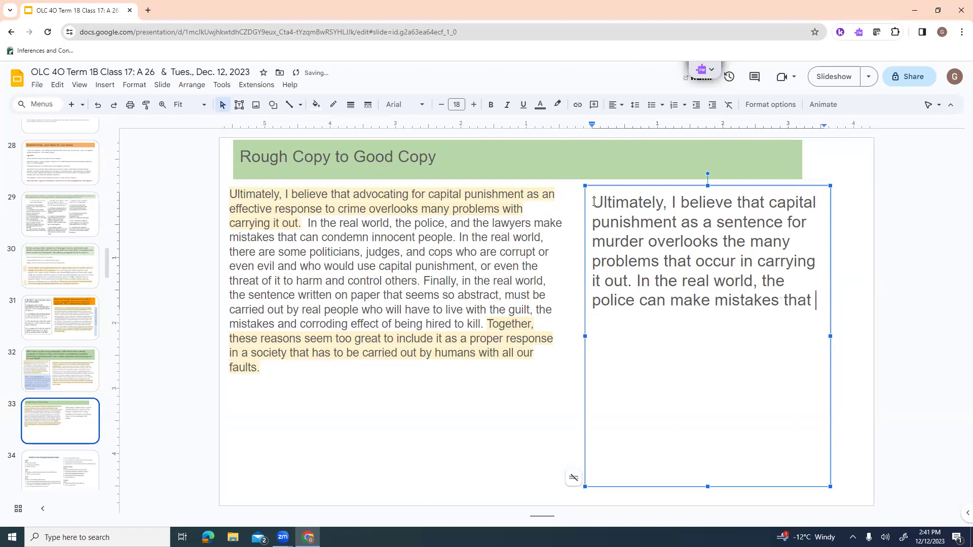
pyautogui.write('condemn i')
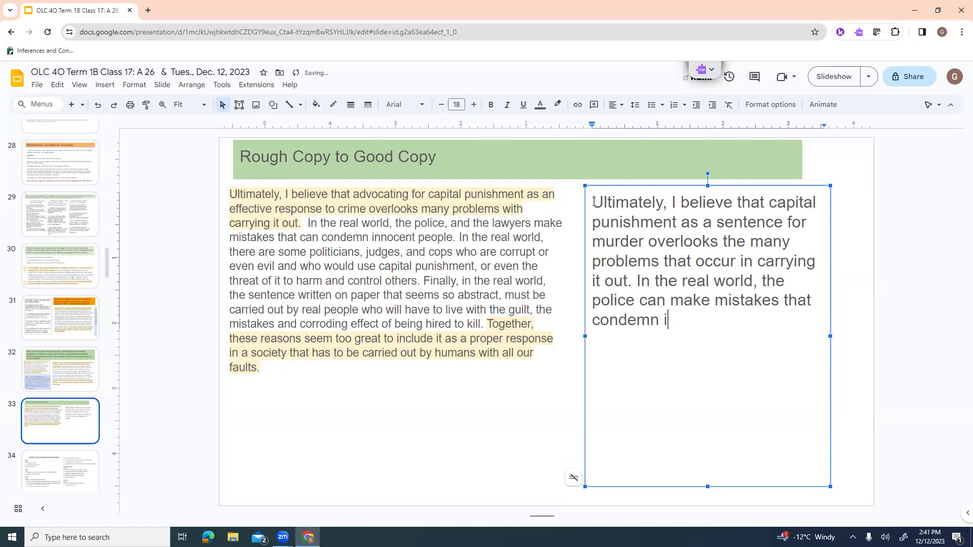
pyautogui.write('nnocent pe')
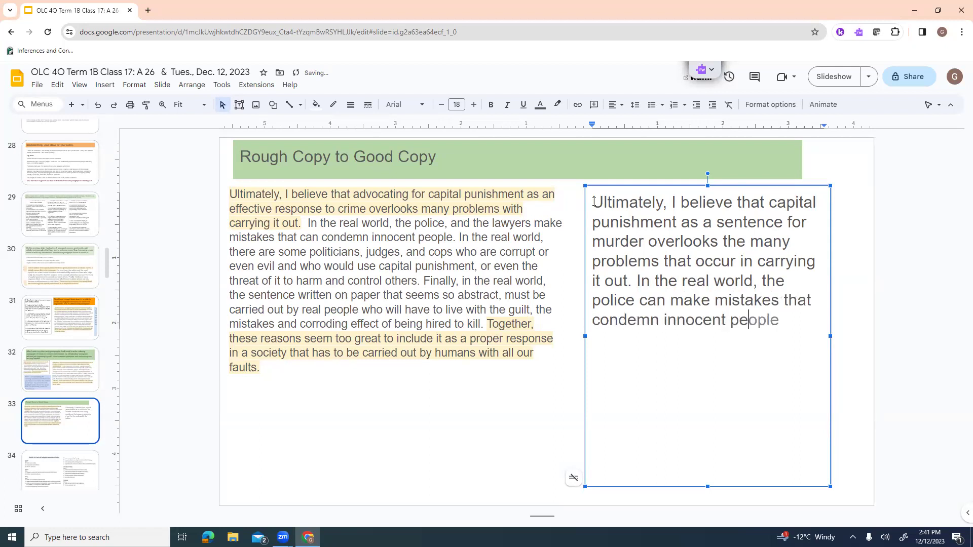
pyautogui.write('ople.')
# Step: Add the sentence about corrupt people using capital punishment to threaten, harm or even control others
pyautogui.write('Also in')
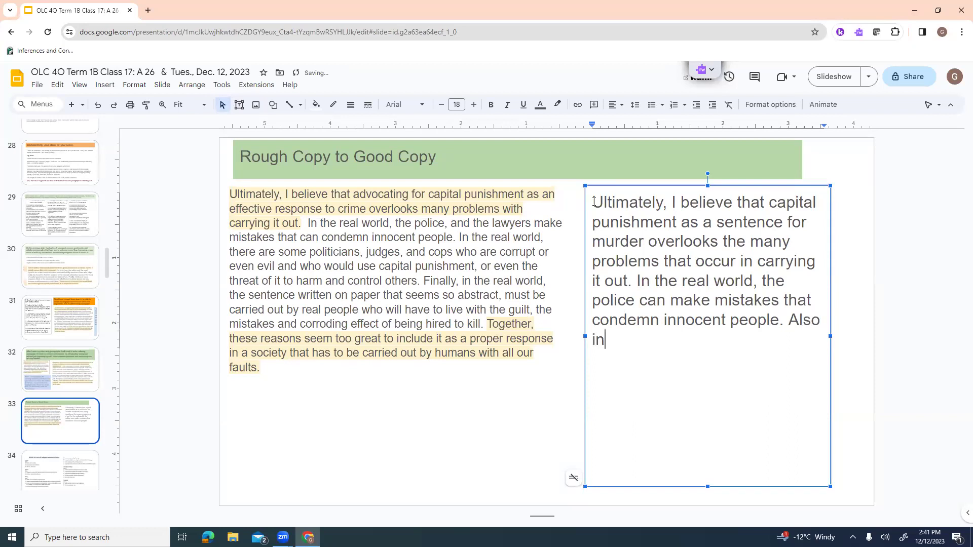
pyautogui.write(' the real wor')
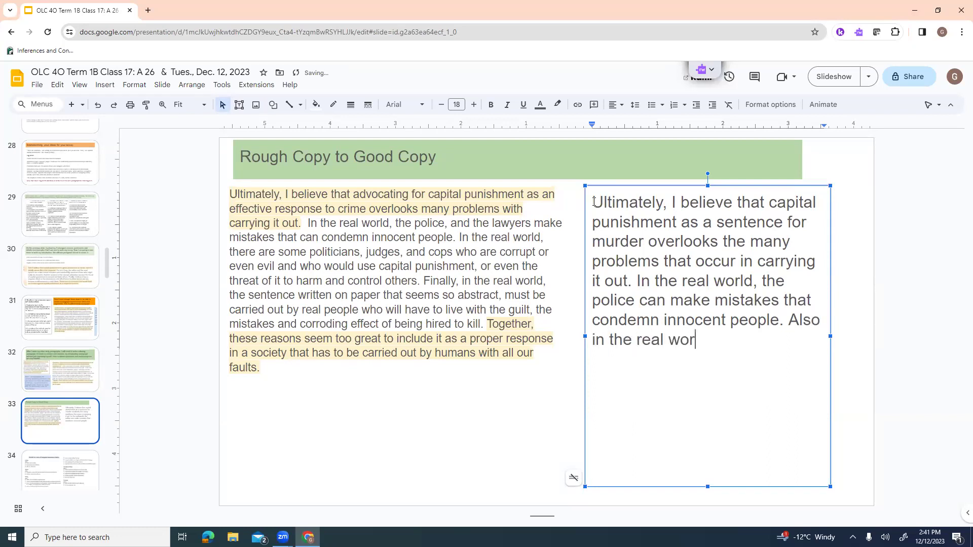
pyautogui.write('ld corrupt')
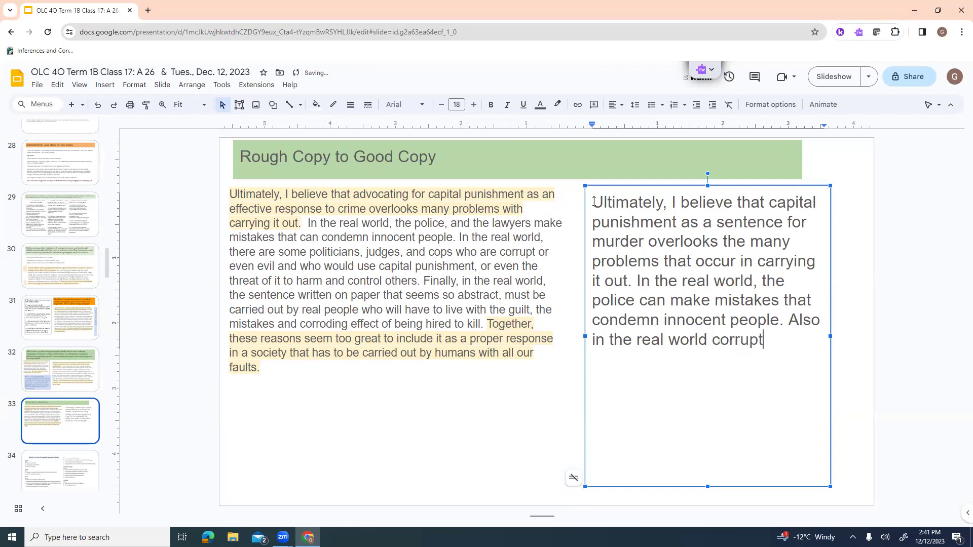
pyautogui.write(' people')
pyautogui.press('BackSpace')
pyautogui.press('BackSpace')
pyautogui.press('BackSpace')
pyautogui.press('BackSpace')
pyautogui.press('BackSpace')
pyautogui.press('BackSpace')
pyautogui.write('or')
pyautogui.press('BackSpace')
pyautogui.press('BackSpace')
pyautogui.press('BackSpace')
pyautogui.write('people could use ')
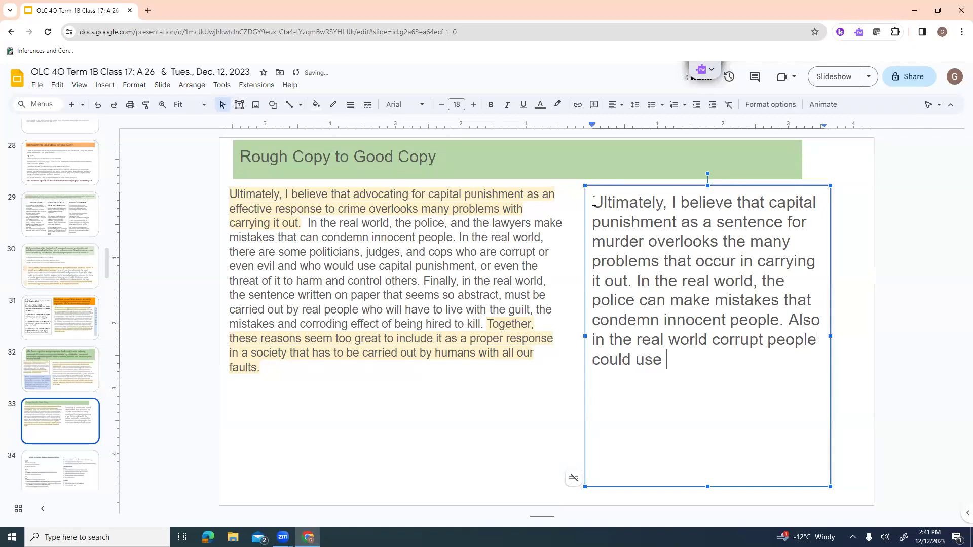
pyautogui.write('capital pui')
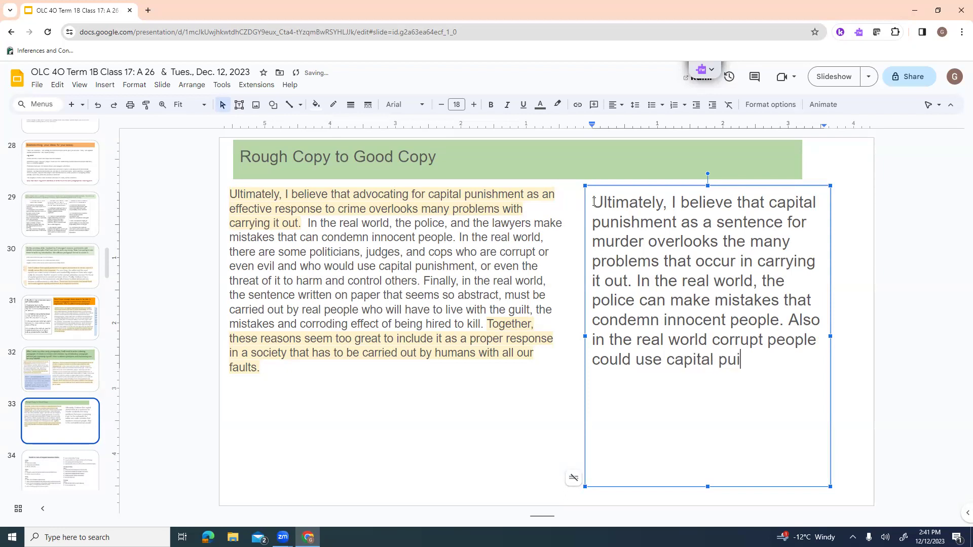
pyautogui.press('BackSpace')
pyautogui.write('nishment to thre')
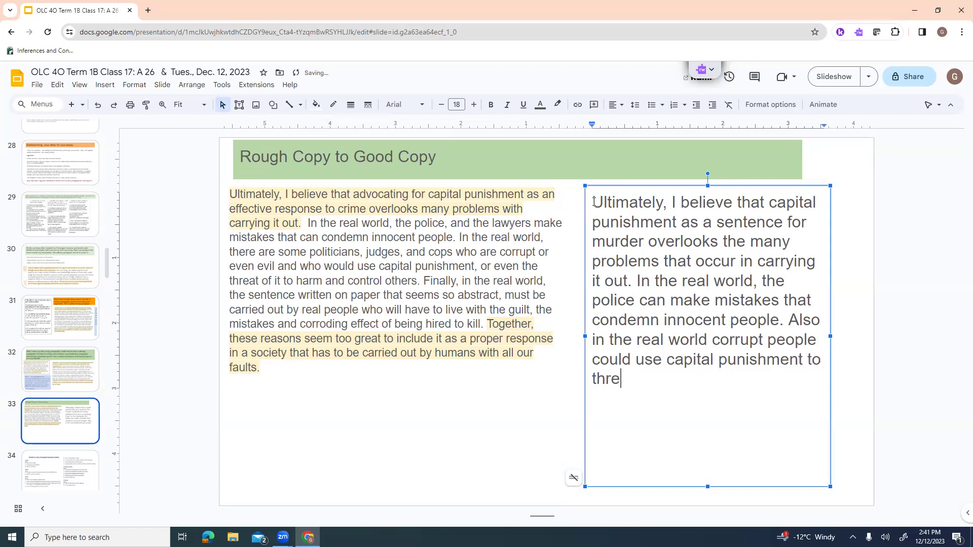
pyautogui.write('aten or harm other')
pyautogui.press('BackSpace')
pyautogui.press('BackSpace')
pyautogui.press('BackSpace')
pyautogui.write('her')
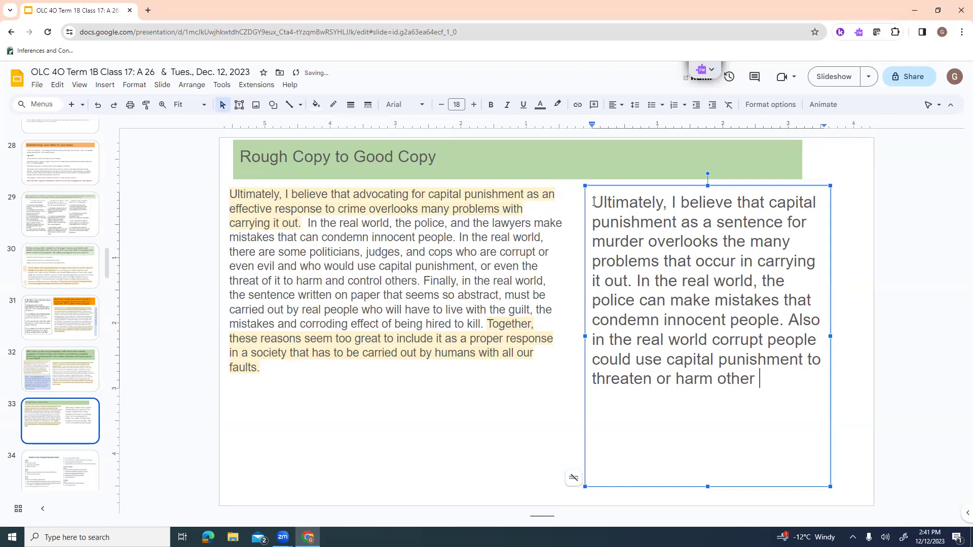
pyautogui.press('BackSpace')
pyautogui.write('s or cont')
pyautogui.press('BackSpace')
pyautogui.press('BackSpace')
pyautogui.press('BackSpace')
pyautogui.press('BackSpace')
pyautogui.write('even ct')
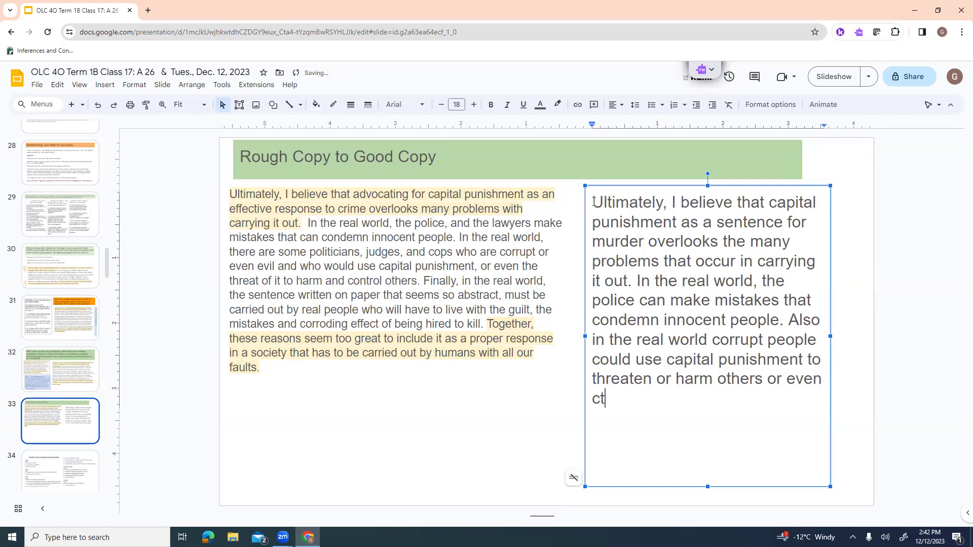
pyautogui.press('BackSpace')
pyautogui.write('ontrol the')
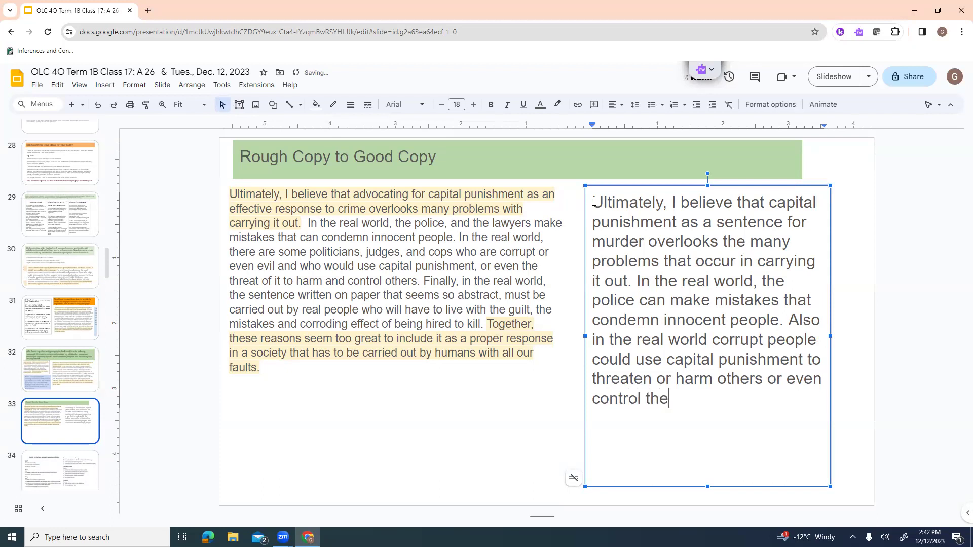
pyautogui.write('m.')
# Step: Start the final sentence: 'Finally, in the real world, the jail sentence which seems like words on paper'
pyautogui.write('Finally')
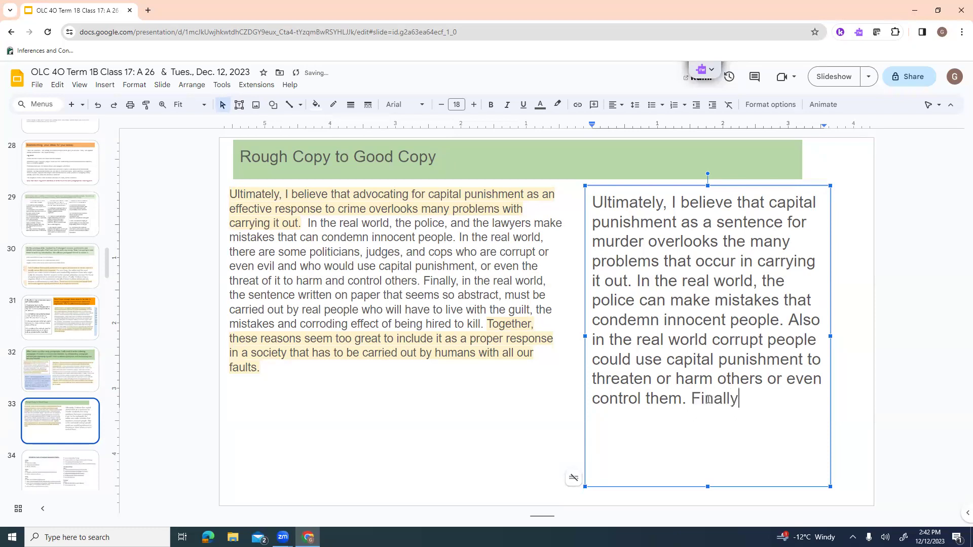
pyautogui.write(', in the real world')
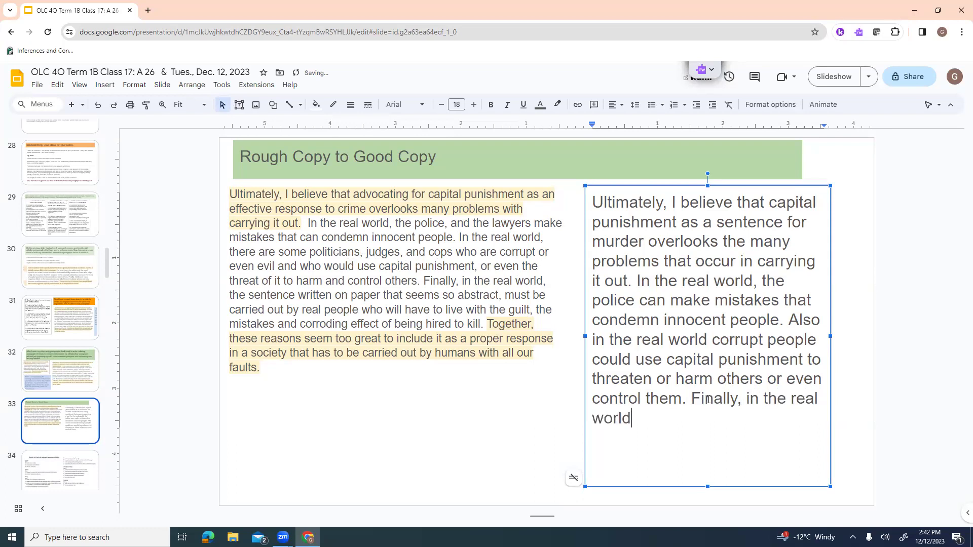
pyautogui.write(', the')
pyautogui.write('jaill sen')
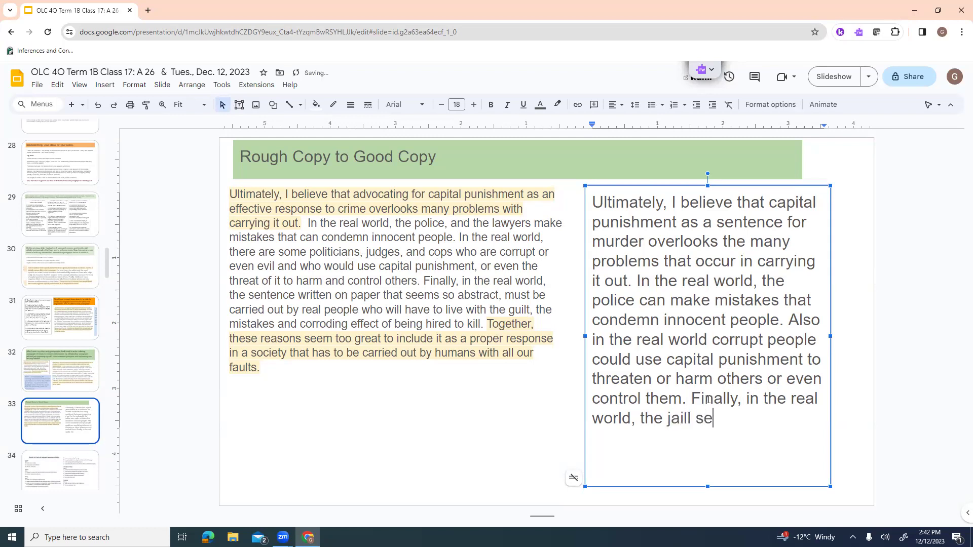
pyautogui.press('BackSpace')
pyautogui.press('BackSpace')
pyautogui.press('BackSpace')
pyautogui.press('BackSpace')
pyautogui.press('BackSpace')
pyautogui.write('sentence which ')
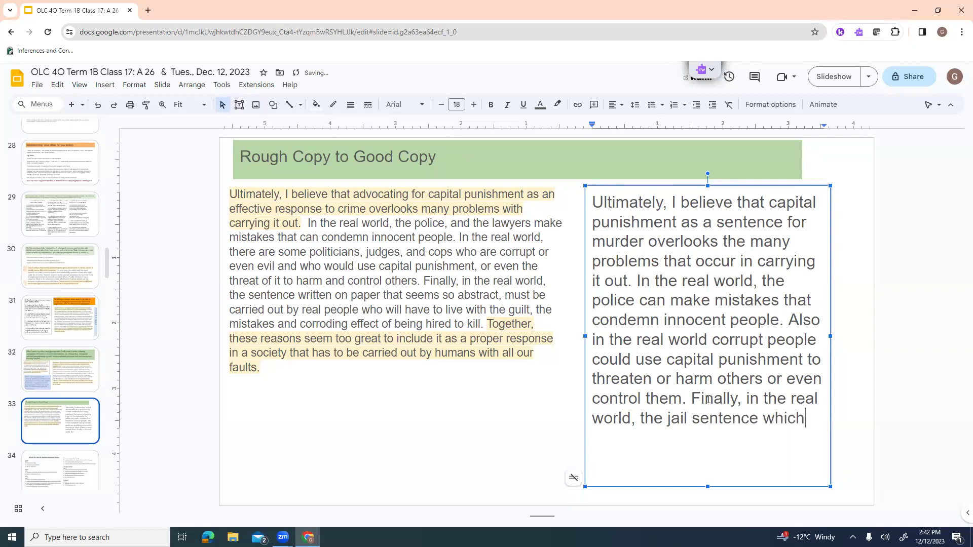
pyautogui.write('seems like words on ')
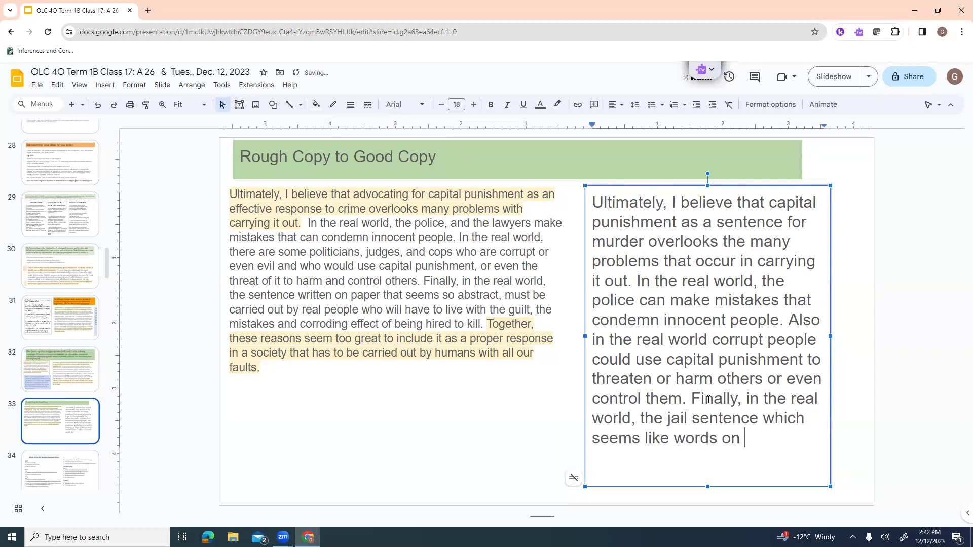
pyautogui.write('paper')
# Step: Insert 'just' before 'words on paper' and continue with ', must be made real by people'
pyautogui.click(676, 439)
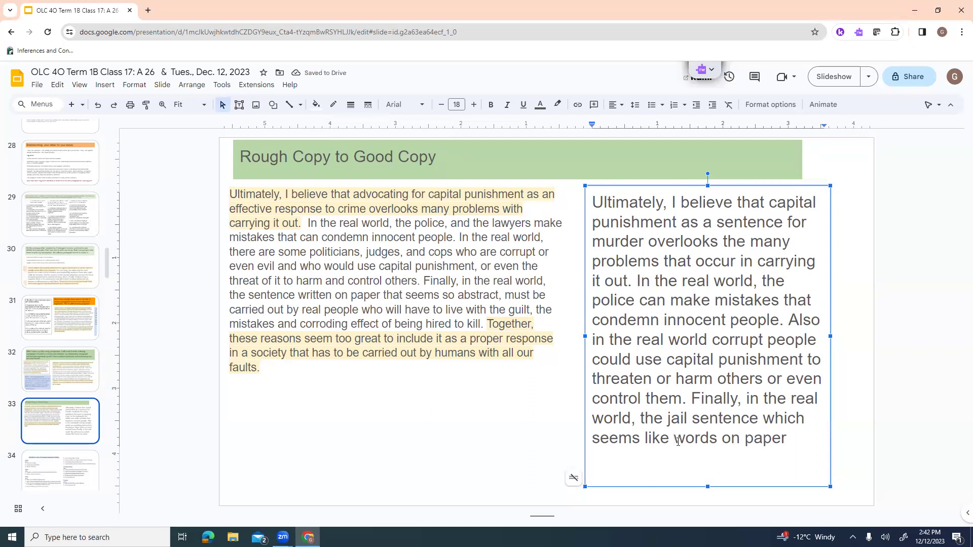
pyautogui.write('just')
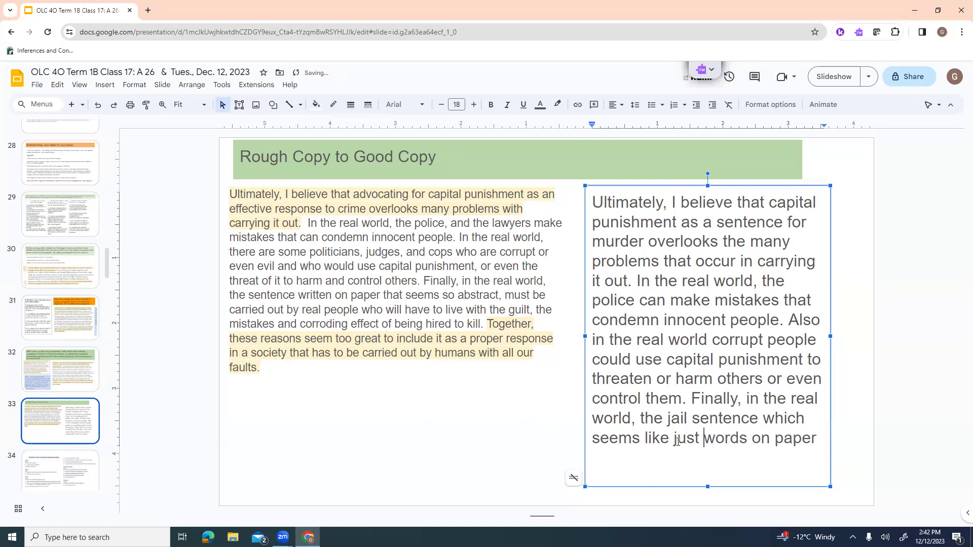
pyautogui.click(815, 439)
pyautogui.write(', must b')
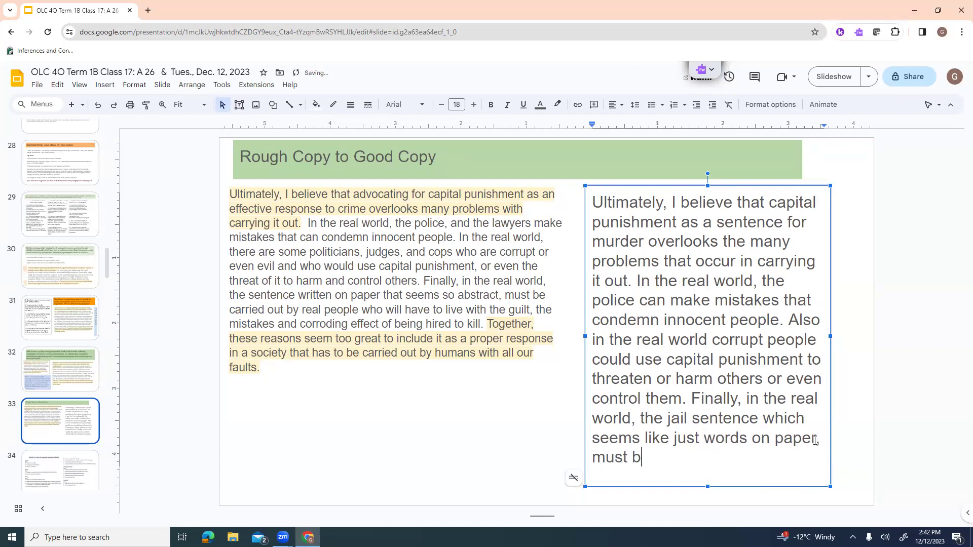
pyautogui.write('e made read')
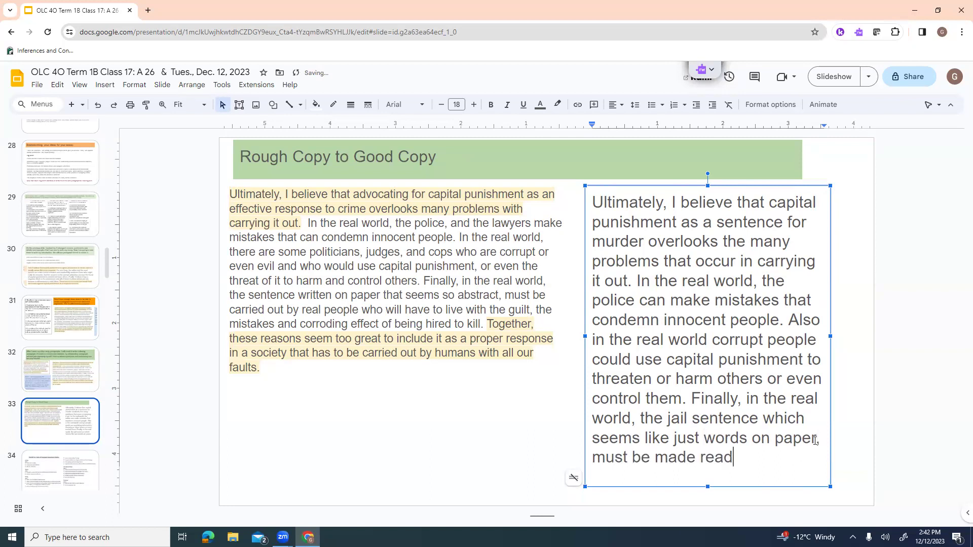
pyautogui.press('BackSpace')
pyautogui.write('l by people wo')
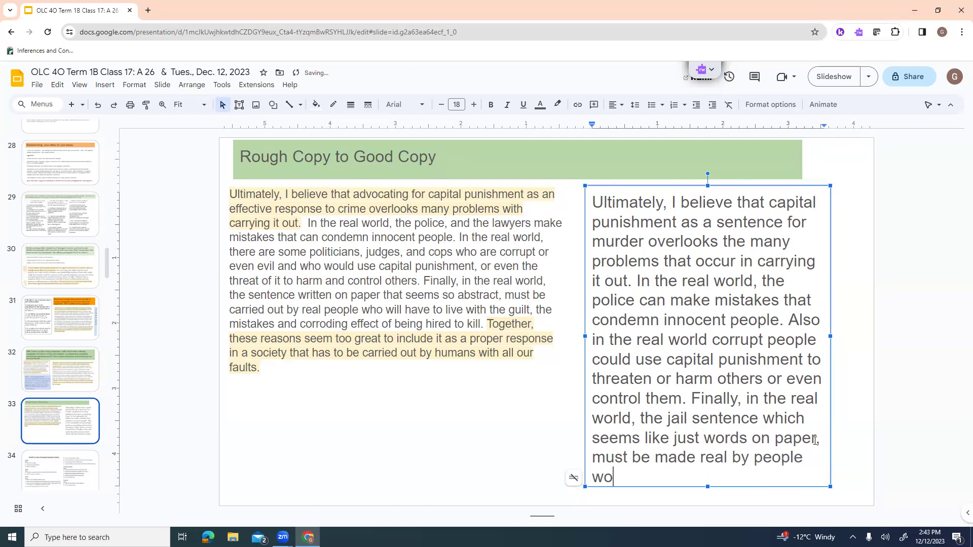
# Step: Finish with 'who cannot help but carry the guilt, the shame and the corroding effect of killing for a living.'
pyautogui.press('BackSpace')
pyautogui.press('BackSpace')
pyautogui.write('who cannot ')
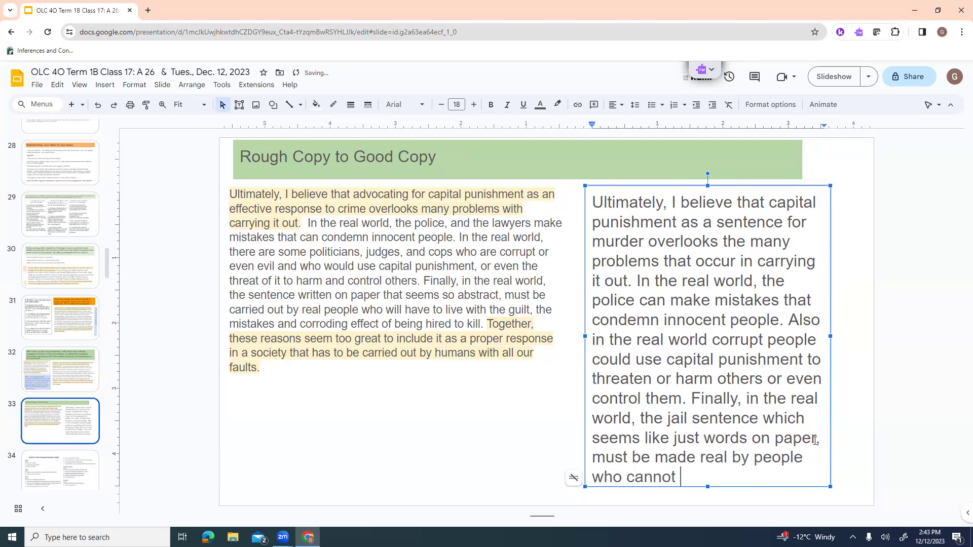
pyautogui.write('help but carry the guilt')
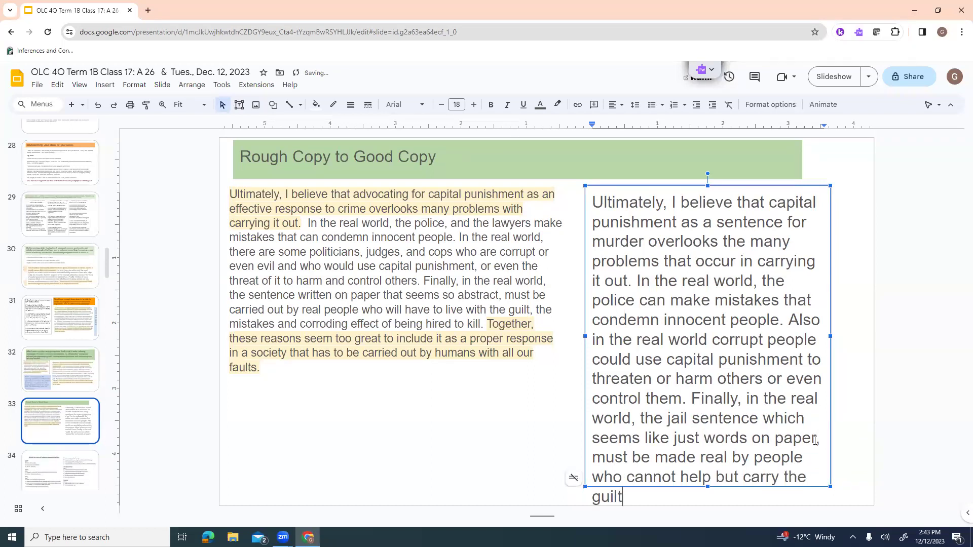
pyautogui.write(', hte')
pyautogui.press('BackSpace')
pyautogui.press('BackSpace')
pyautogui.press('BackSpace')
pyautogui.write('the sha')
pyautogui.press('BackSpace')
pyautogui.write('hame oa')
pyautogui.press('BackSpace')
pyautogui.press('BackSpace')
pyautogui.write('and the ')
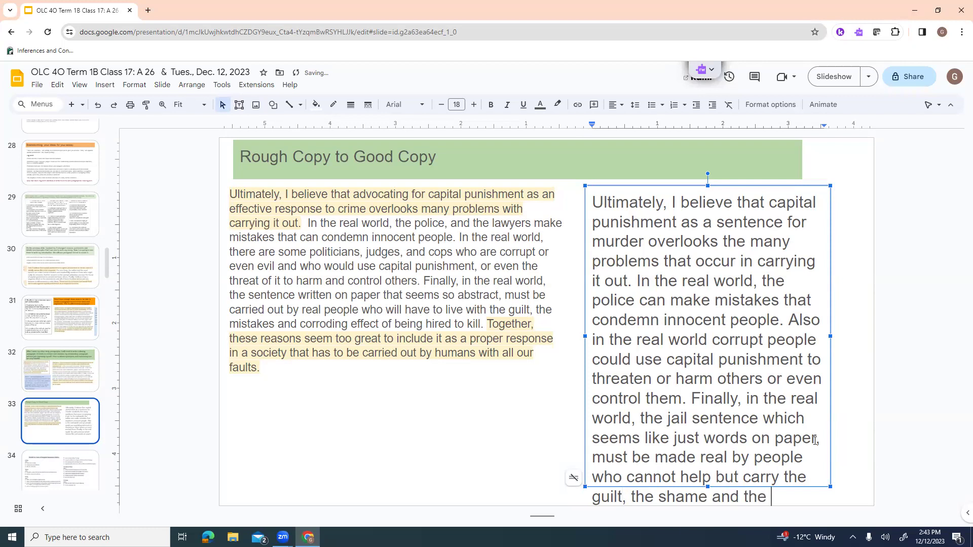
pyautogui.write('corroding e')
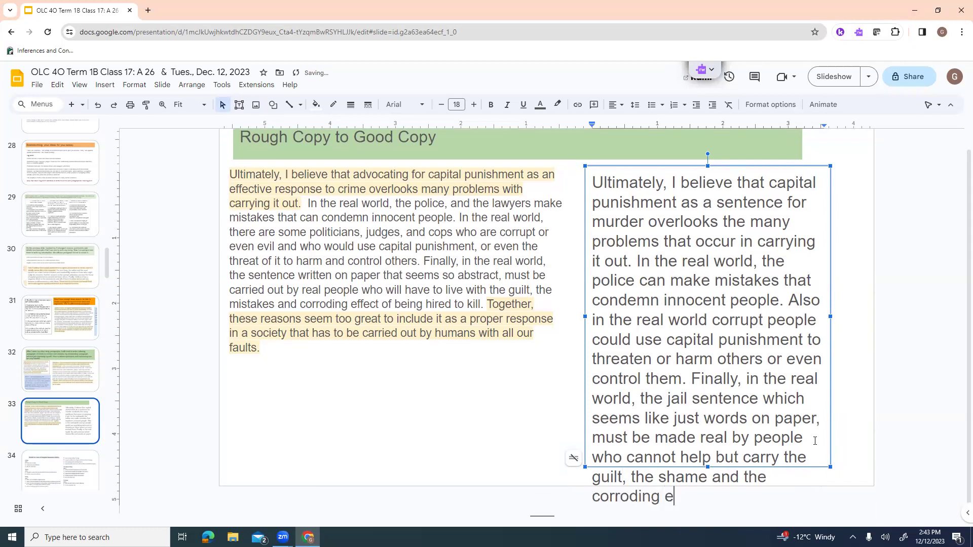
pyautogui.write('ffect  of killing fo')
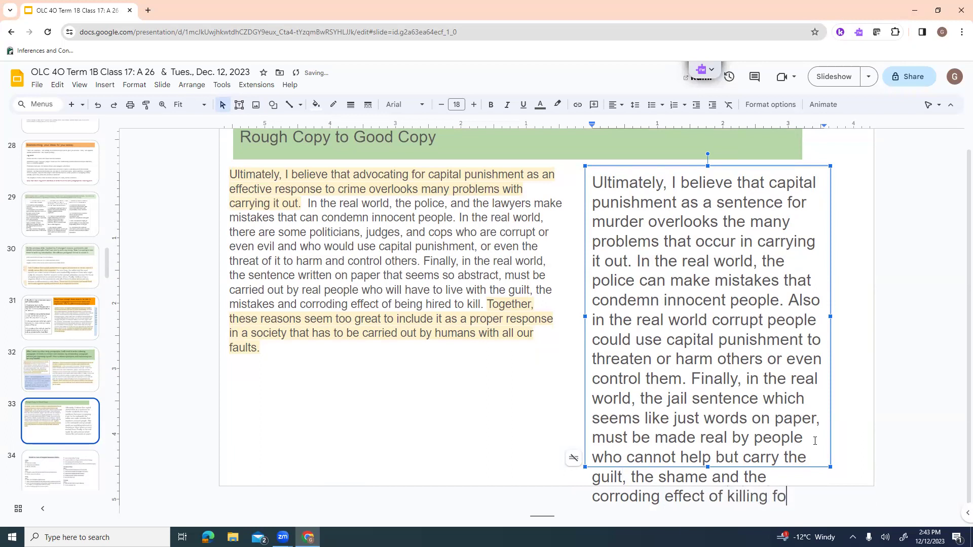
pyautogui.write('r a living.')
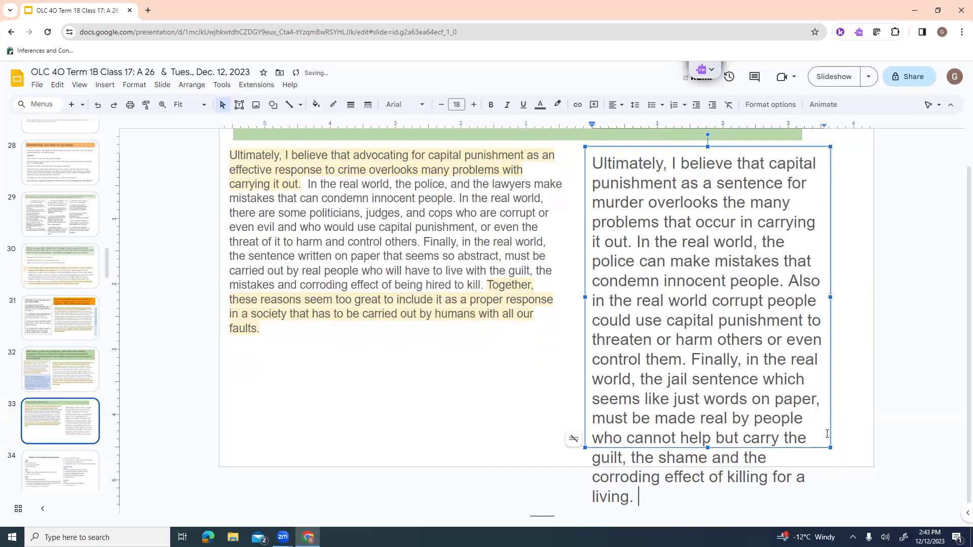
# Step: Reduce the right text box's rewritten paragraph from font size 18 to 15 so it fits
pyautogui.moveTo(591, 163); pyautogui.dragTo(654, 500)
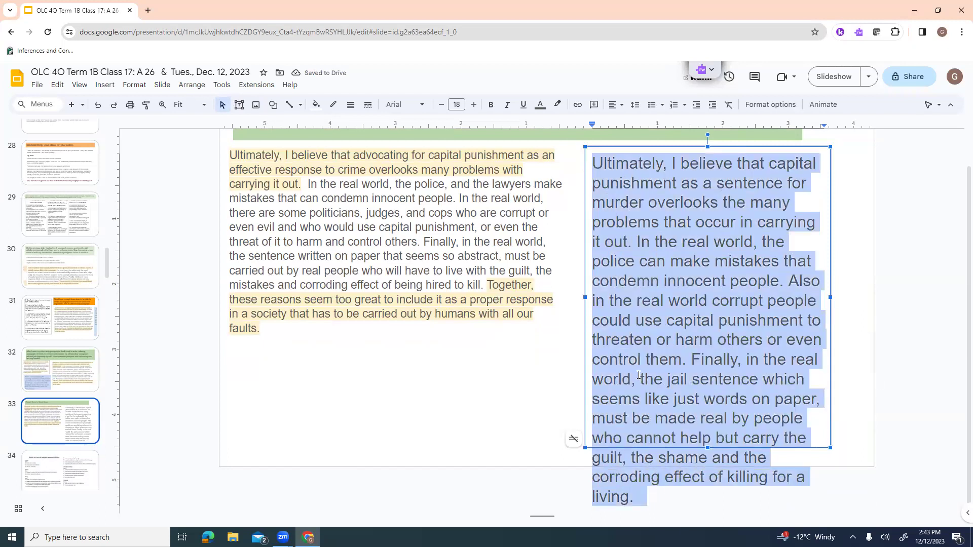
pyautogui.click(440, 105)
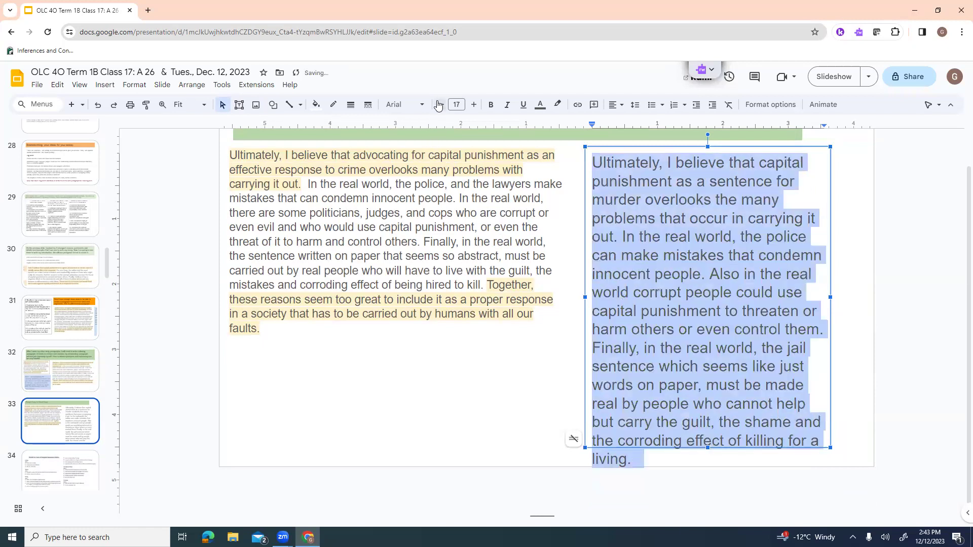
pyautogui.click(440, 105)
pyautogui.click(440, 105)
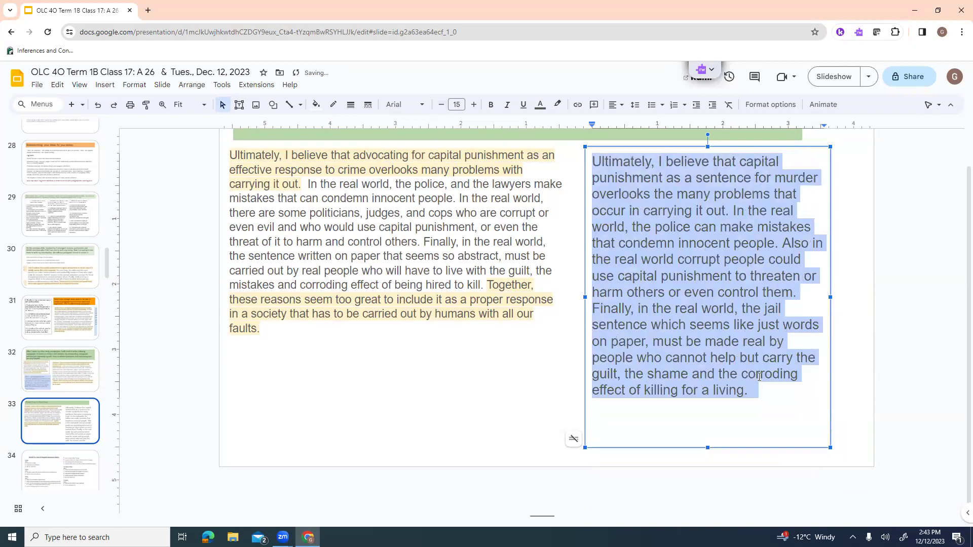
pyautogui.click(755, 391)
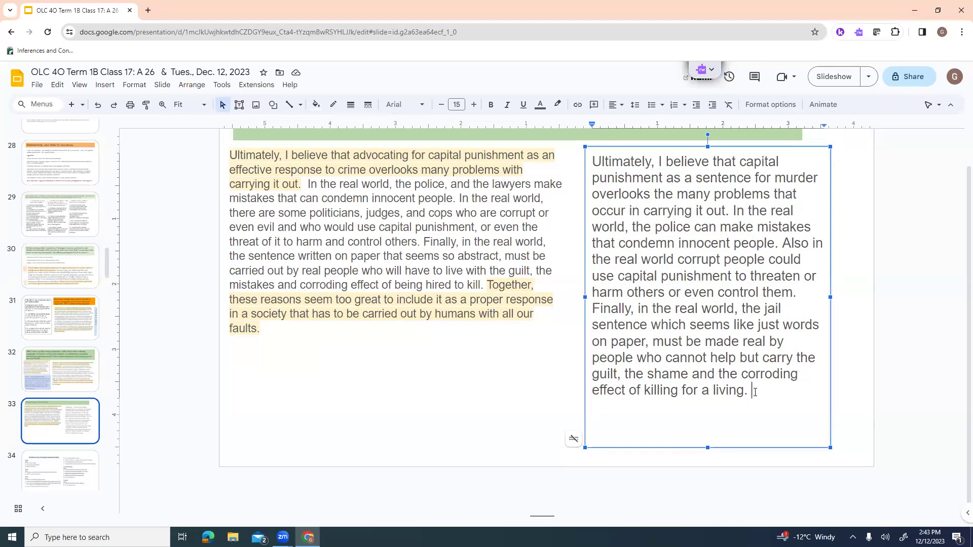
# Step: After 'for a living.', type the closing sentence 'Together, these reasons seem too terrible…' about human faults
pyautogui.write('In')
pyautogui.press('BackSpace')
pyautogui.press('BackSpace')
pyautogui.write('Together,')
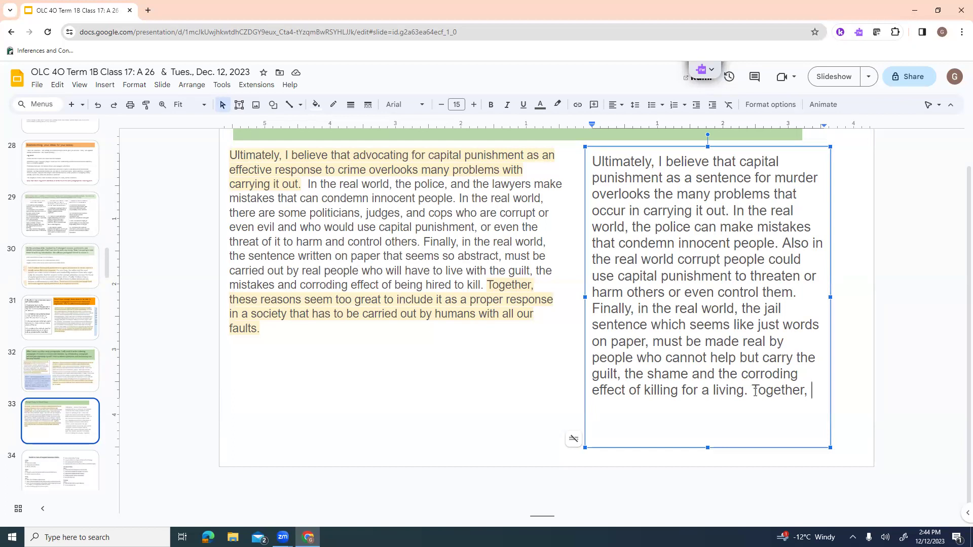
pyautogui.write('these reasons seem')
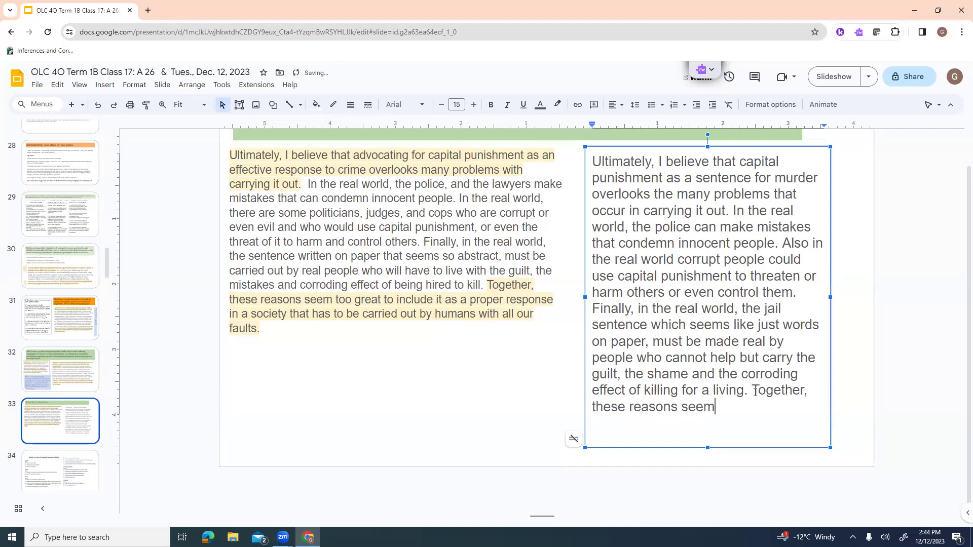
pyautogui.write(' too terrible to in')
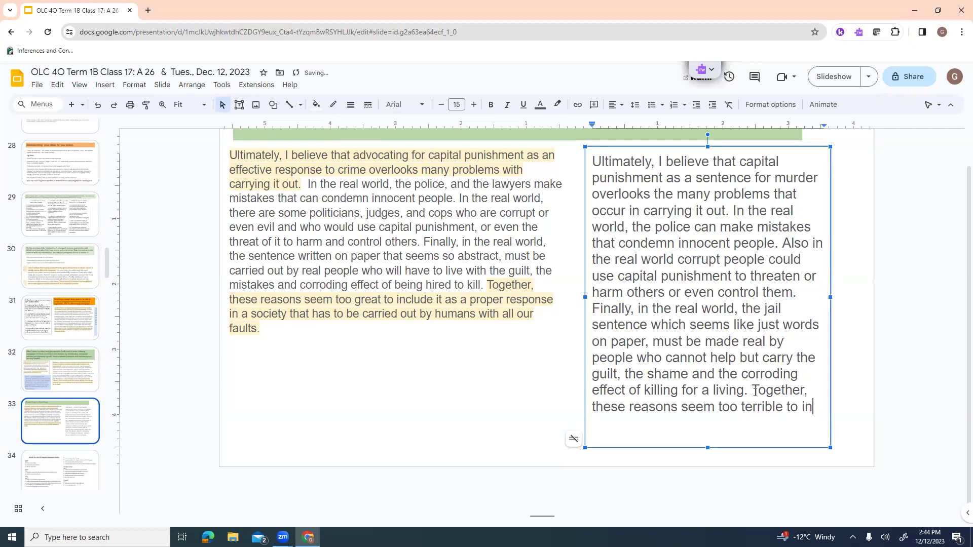
pyautogui.write('clude it in a so')
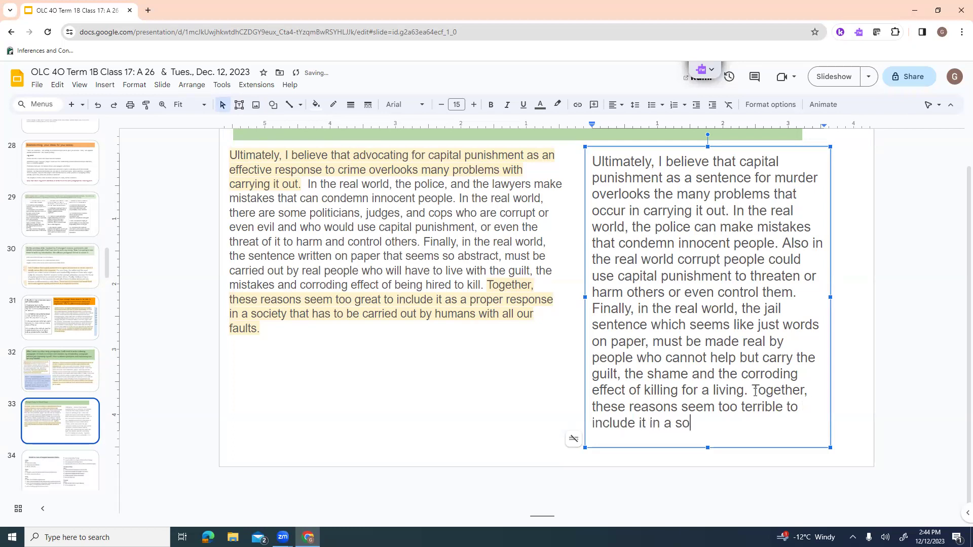
pyautogui.write('ciety that is')
pyautogui.write(' all ')
pyautogui.write('too aware o')
pyautogui.write('f ')
pyautogui.write('our hu')
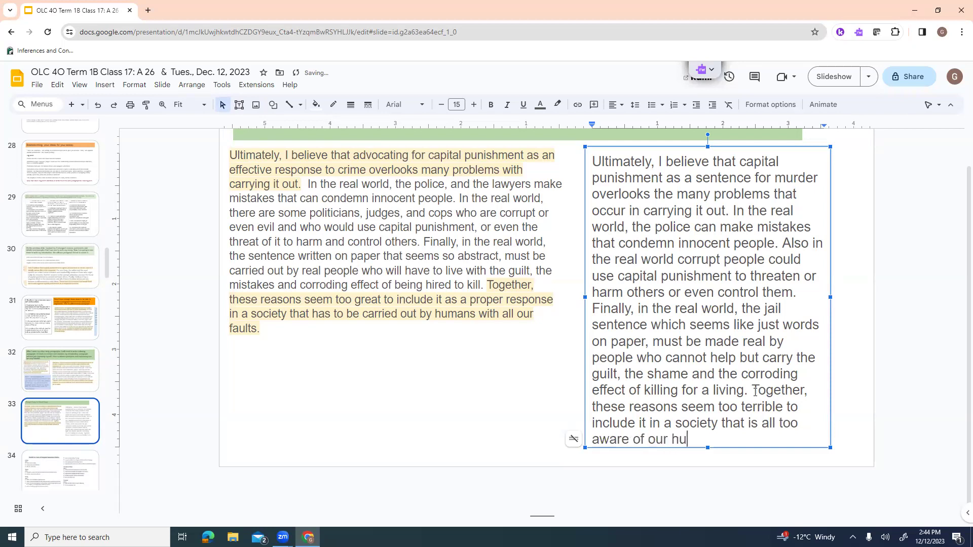
pyautogui.write('man faults and evils.')
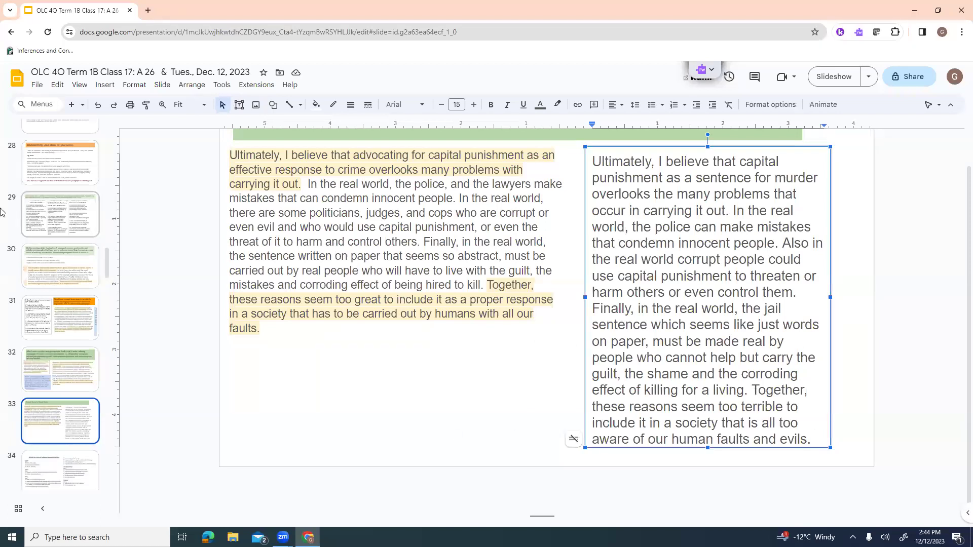
# Step: Display slide 34, the opinion-paragraph checklist covering Reading through Producing
pyautogui.moveTo(107, 263); pyautogui.dragTo(106, 283)
pyautogui.click(60, 195)
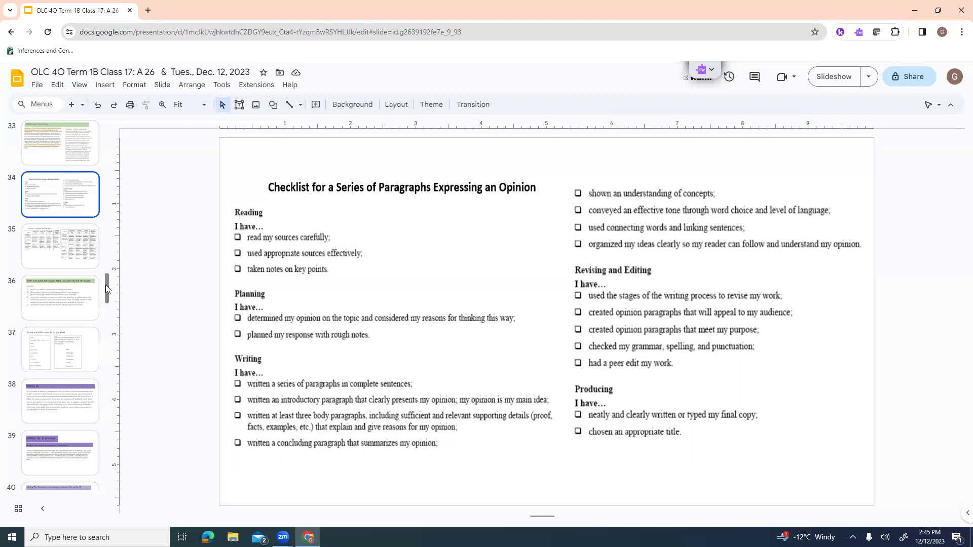
pyautogui.scroll(-1, 105, 285)
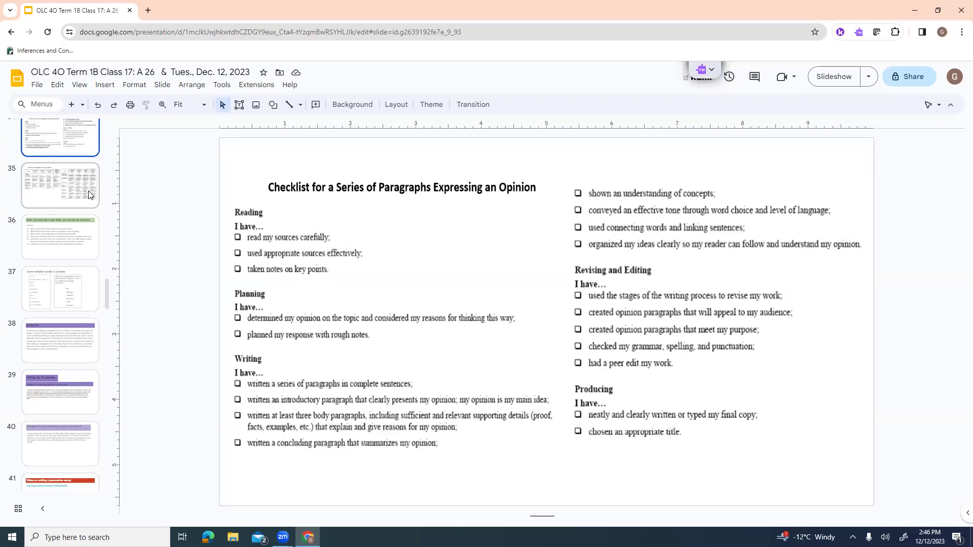
# Step: Display slide 35, the opinion-paragraph rubric scoring four categories across four literacy levels
pyautogui.click(89, 194)
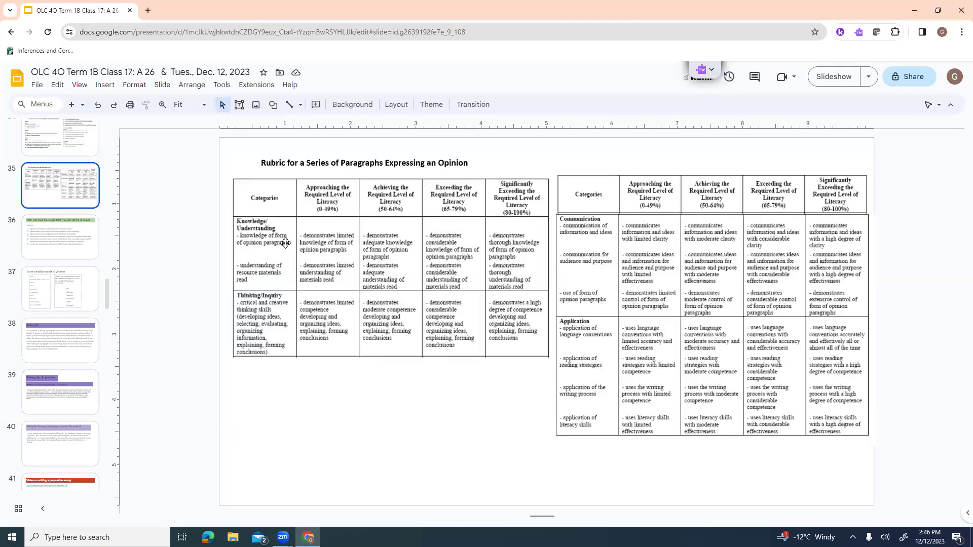
pyautogui.click(56, 146)
pyautogui.click(75, 217)
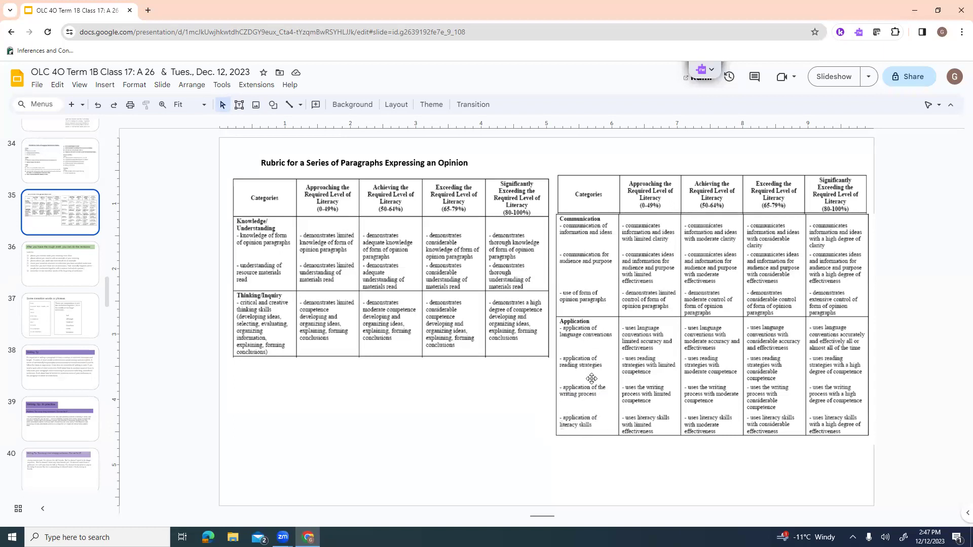
pyautogui.click(75, 274)
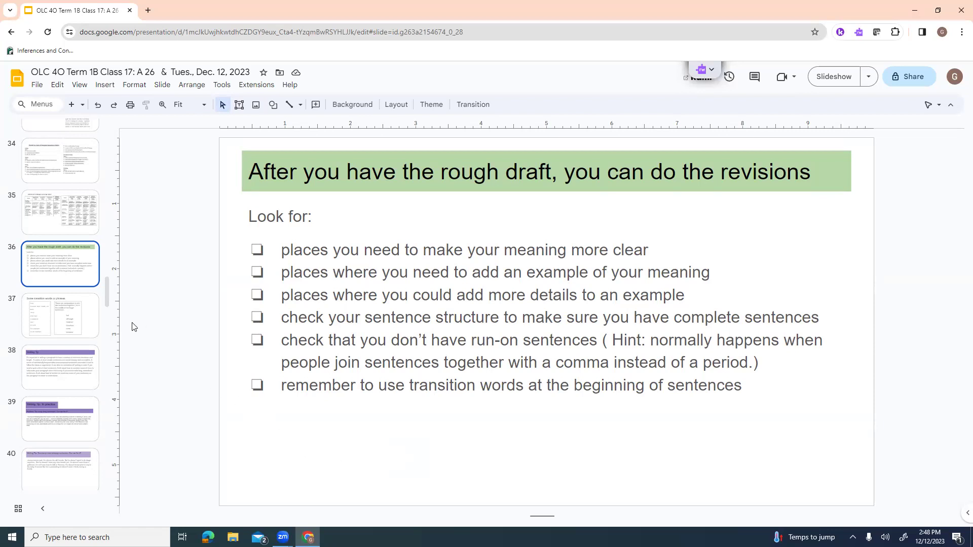
# Step: Go to slide 37, 'Some transition words or phrases'
pyautogui.click(99, 322)
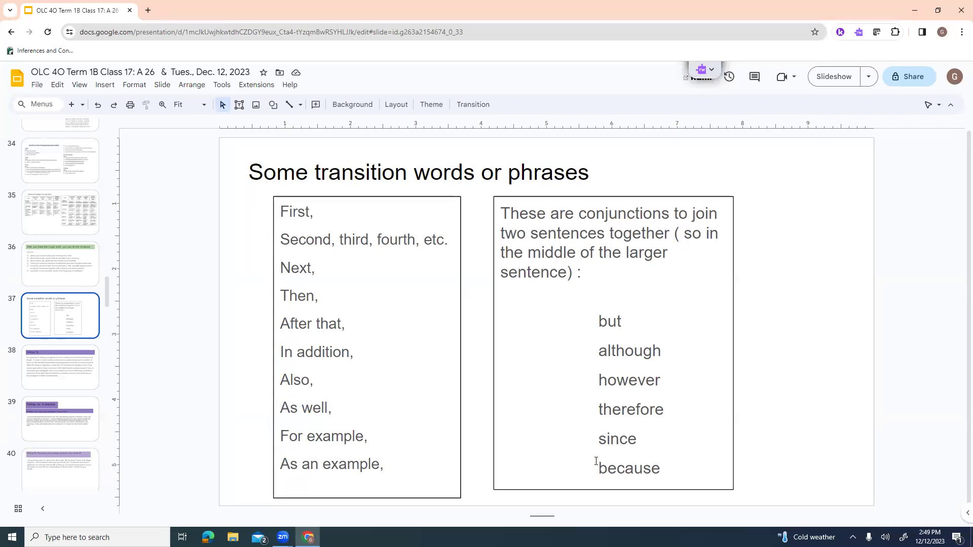
# Step: Go to slide 38, 'Writing Tip', on mixing short and long sentences
pyautogui.click(80, 370)
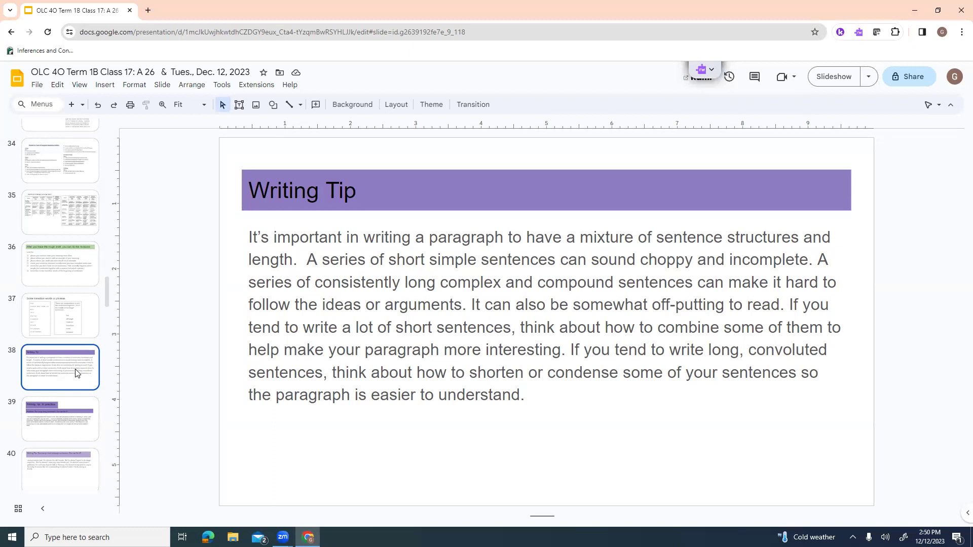
# Step: Go to slide 39, 'Writing Tip: In practice'
pyautogui.click(66, 425)
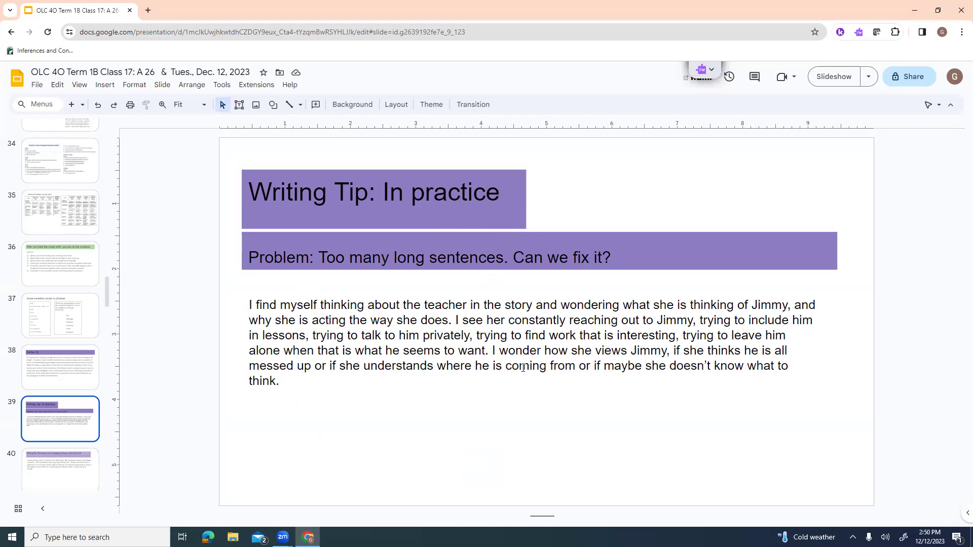
# Step: Below the paragraph ending 'think.', write the lines 'periods!! not commas' and 'too many ideas in one sentence'
pyautogui.click(284, 390)
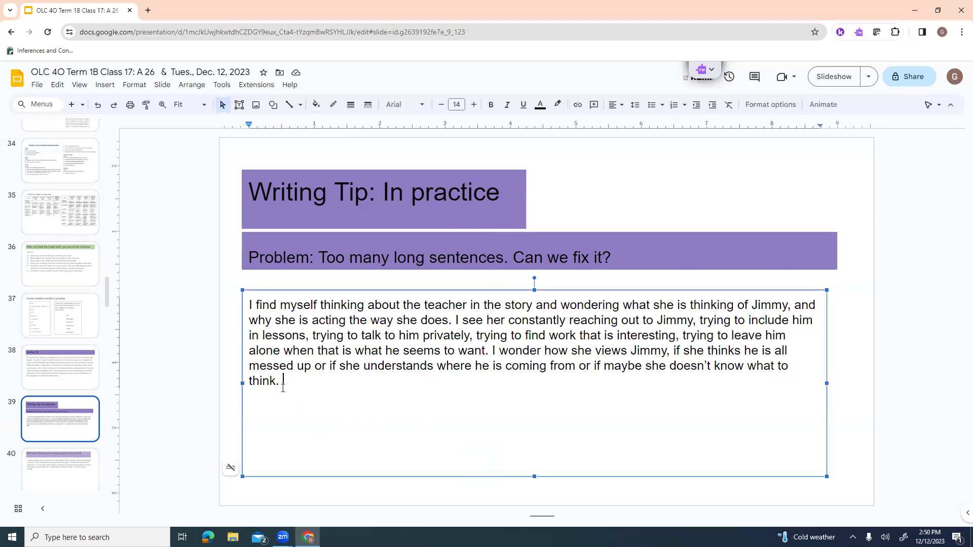
pyautogui.press('Return')
pyautogui.press('Return')
pyautogui.write('periods')
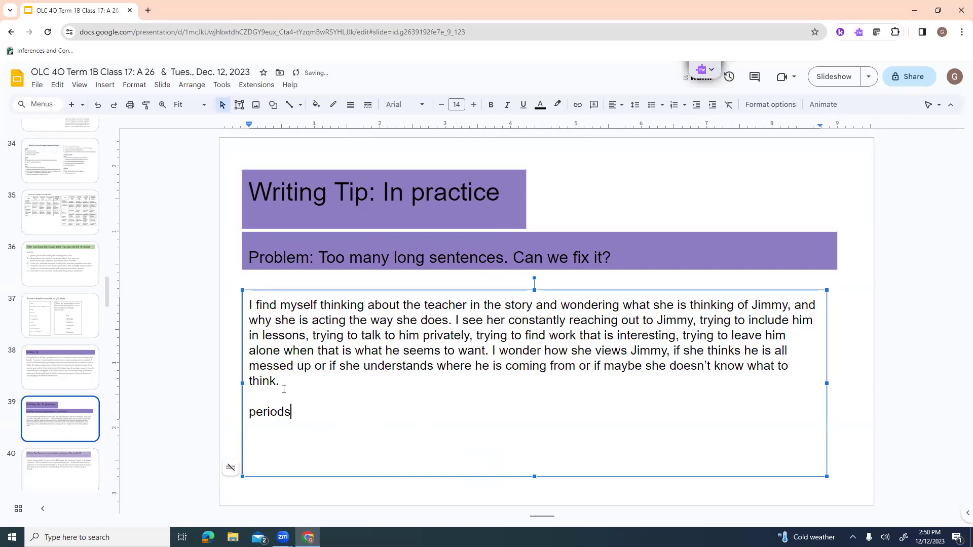
pyautogui.write('!! not commas')
pyautogui.press('Return')
pyautogui.write('too')
pyautogui.write('many')
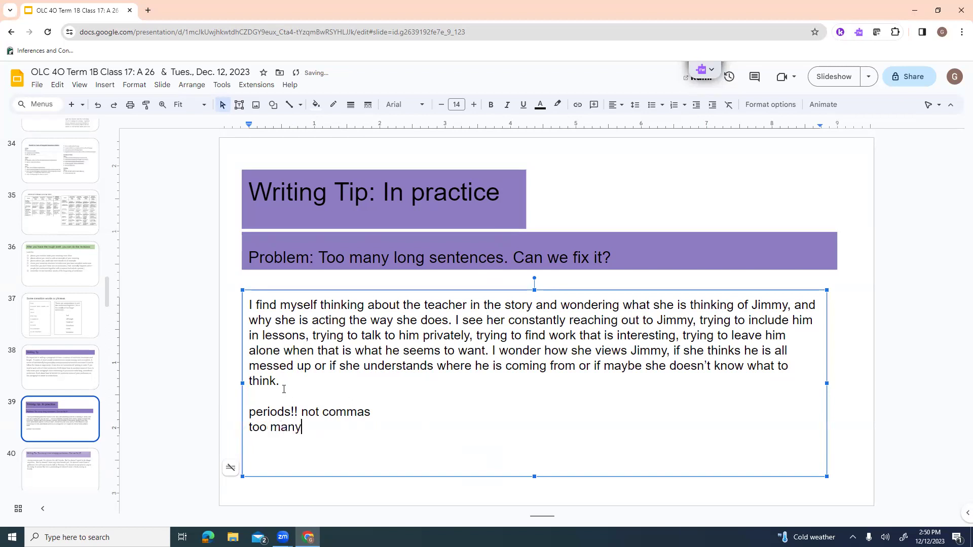
pyautogui.write(' ideas in one sentence')
pyautogui.press('Return')
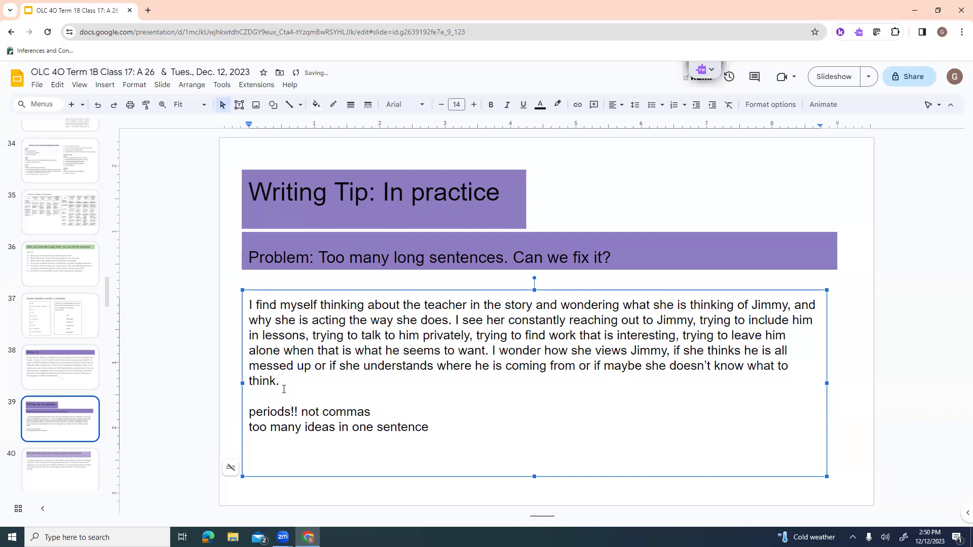